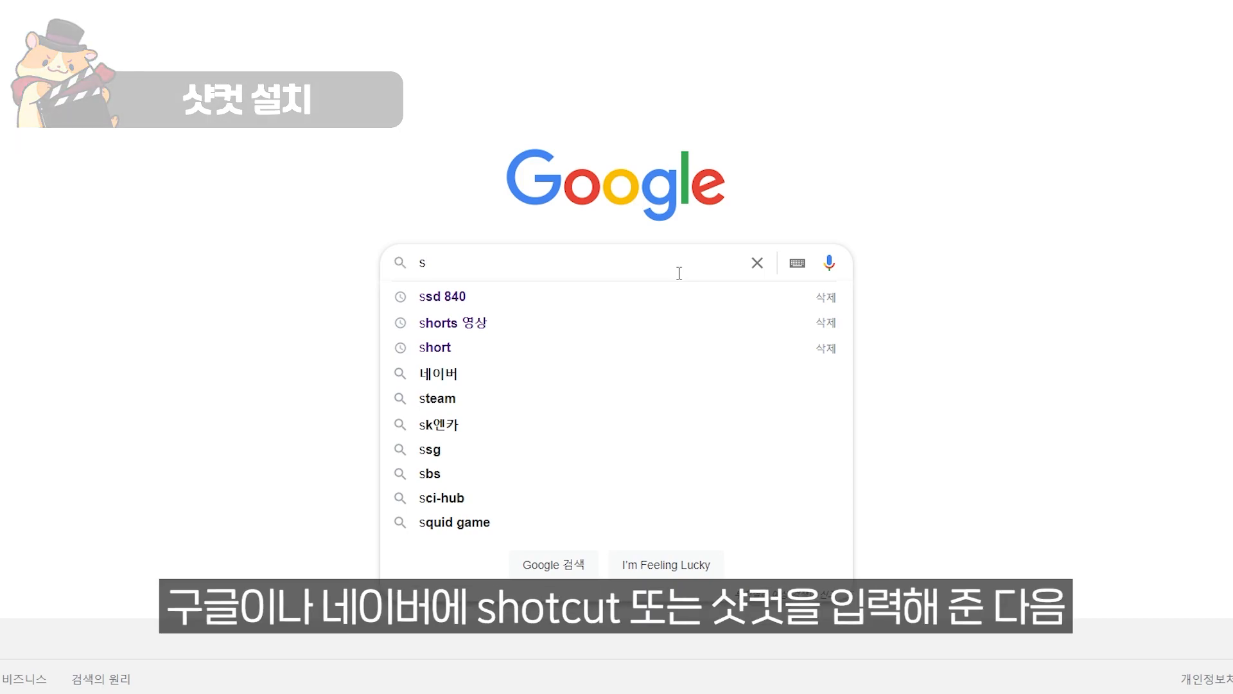
Step: Search Google for "shotcut 샷컷" and open the Shotcut home page from the results
type("hotcut ")
type("샷컷")
key("Return")
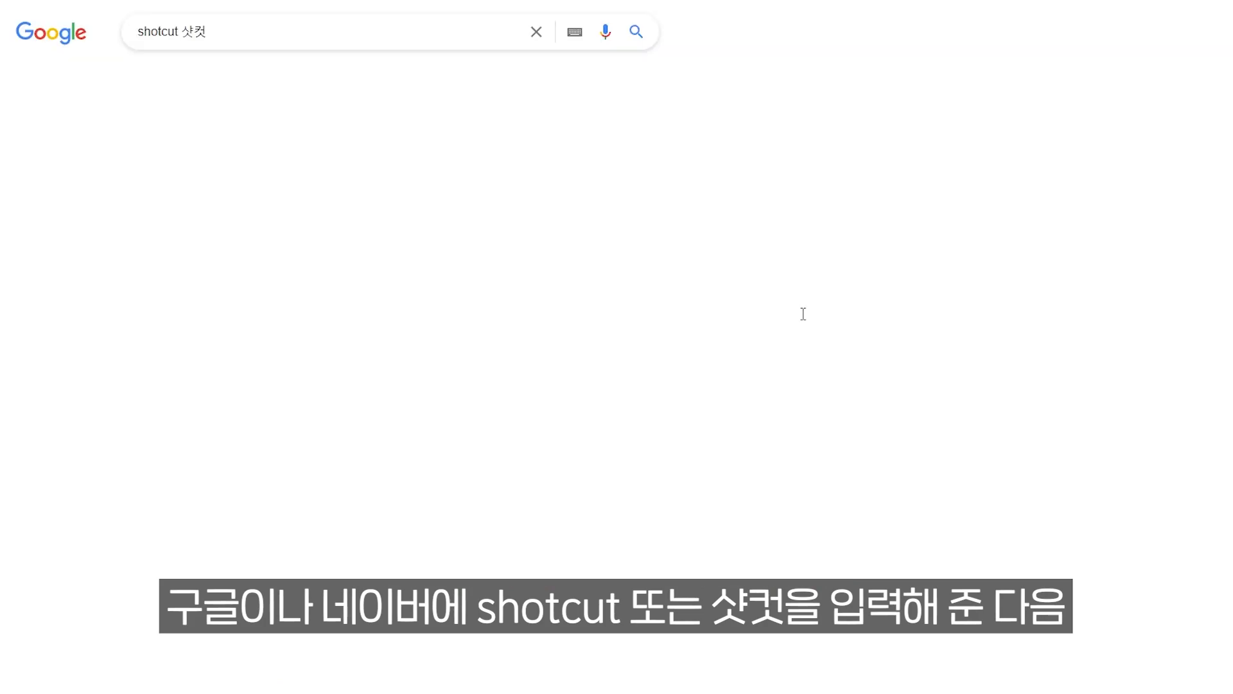
scroll(745, 324, "down", 4)
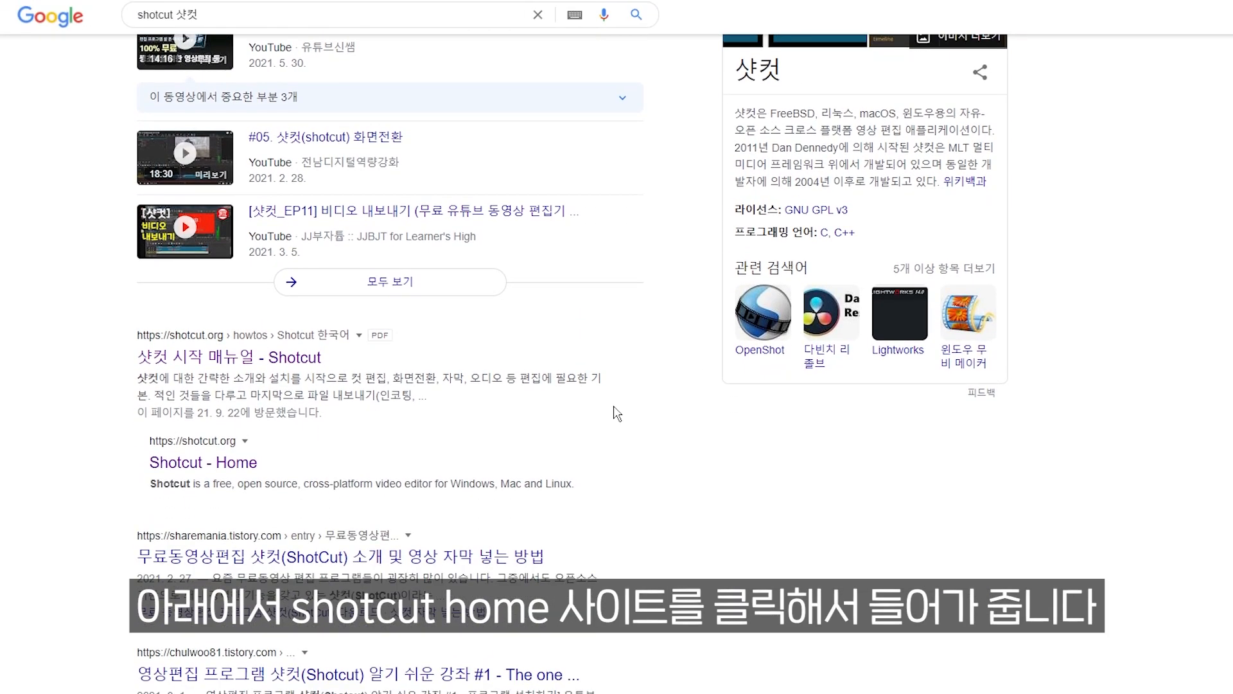
left_click(190, 464)
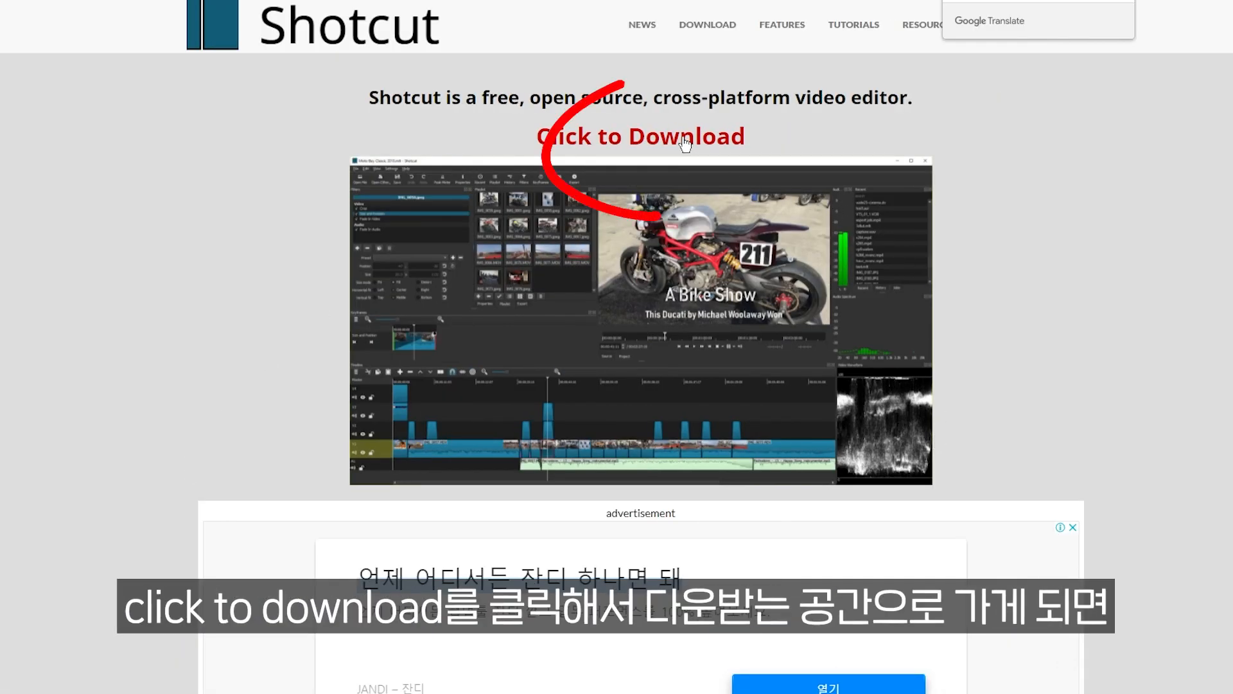
Step: Download the Windows installer from Site 1 (FossHub) on Shotcut's download page, dismissing the ad and keeping the flagged file
left_click(685, 143)
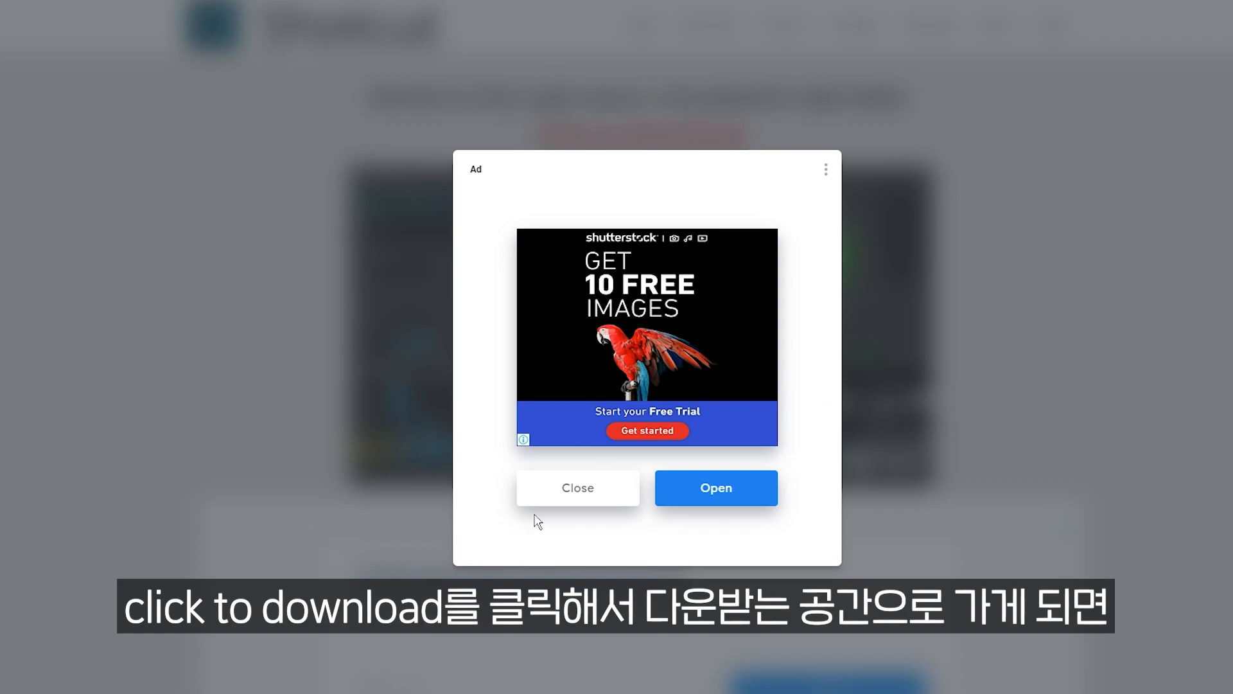
left_click(575, 492)
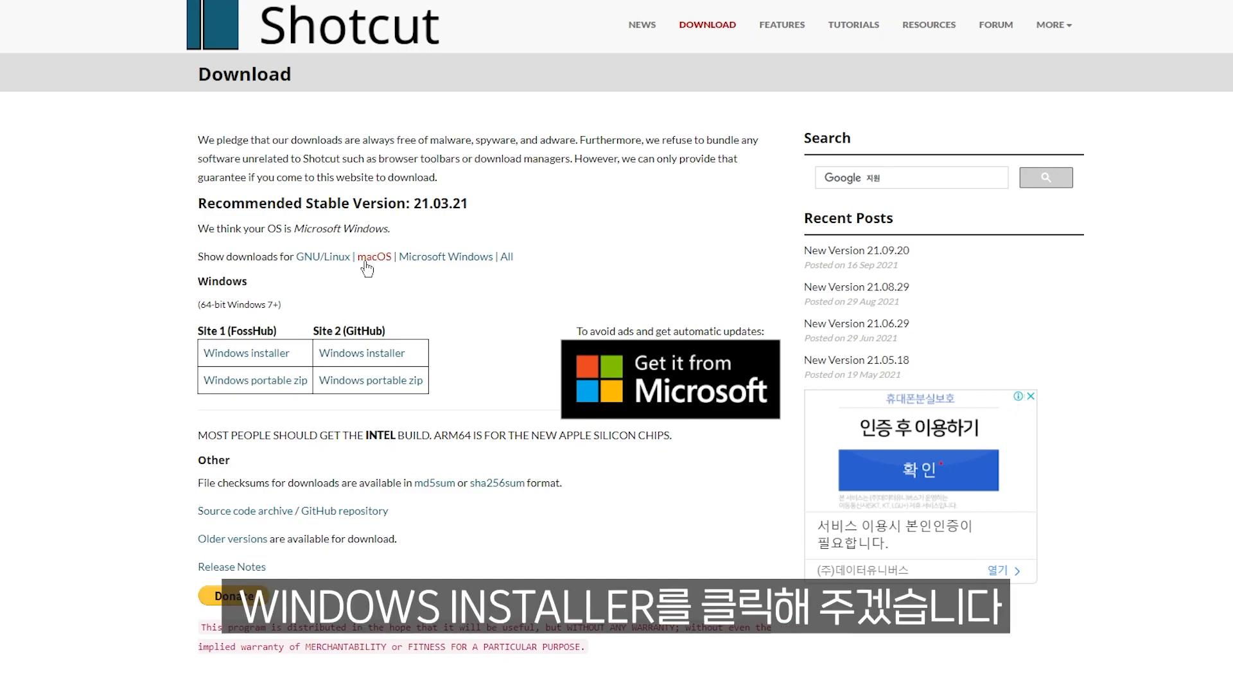
left_click(237, 365)
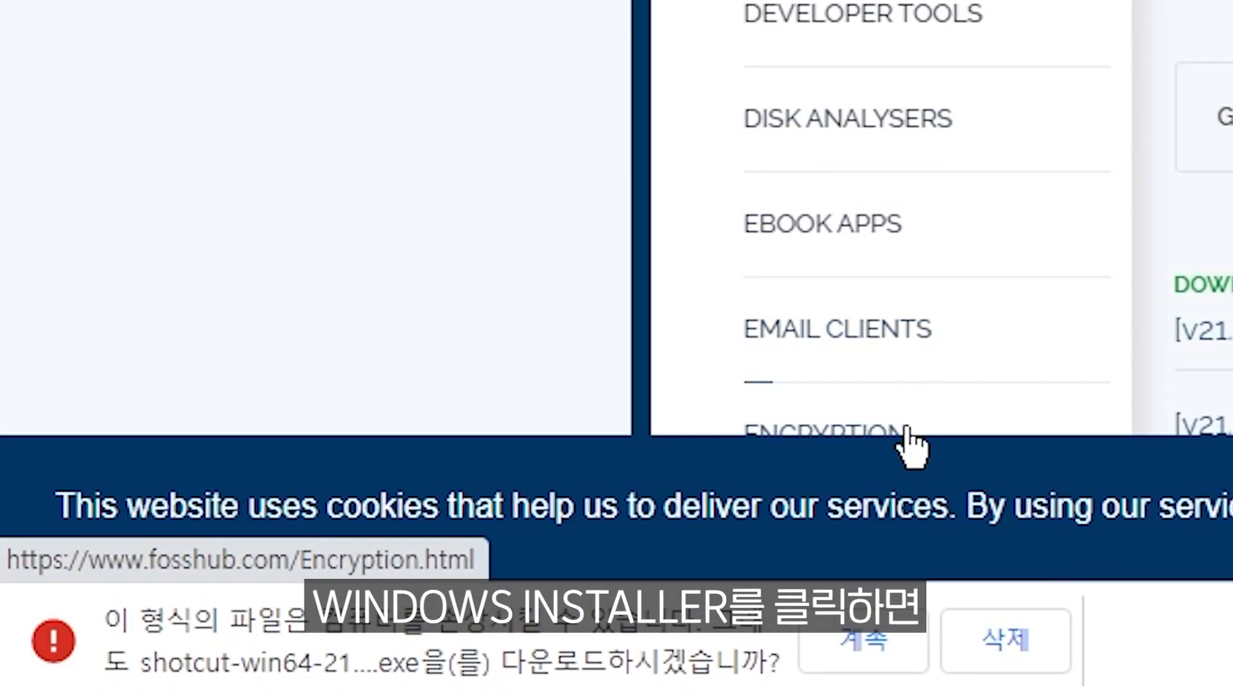
left_click(860, 638)
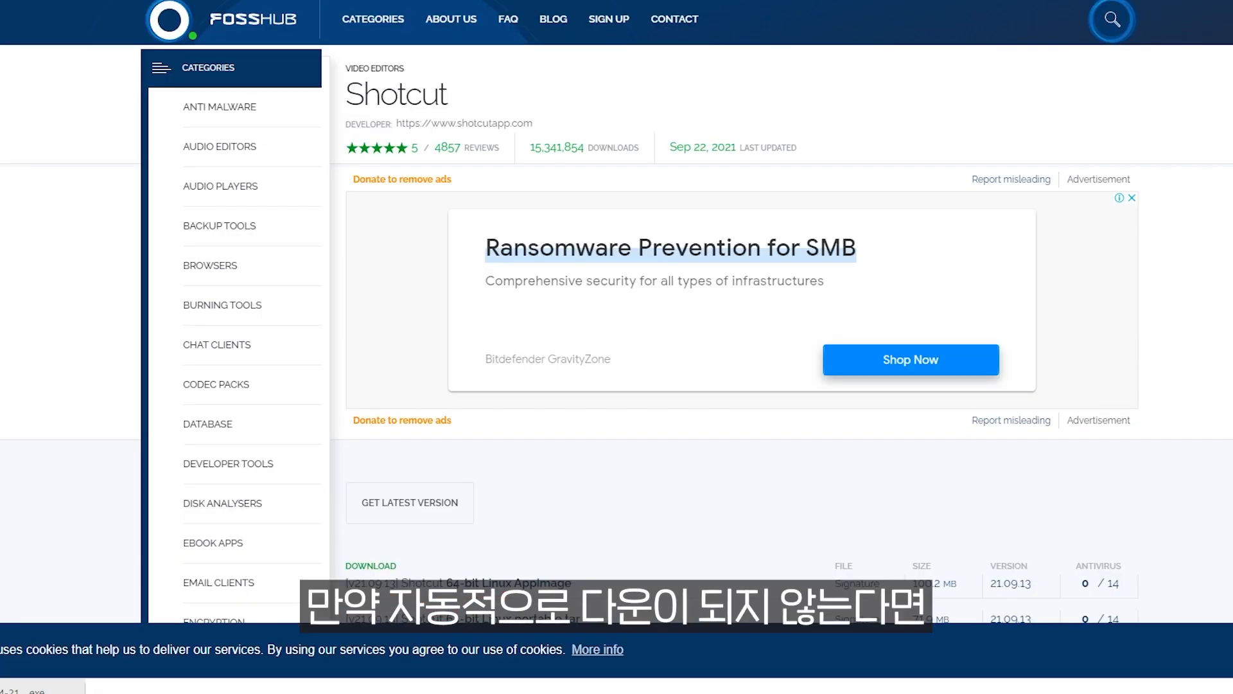
scroll(675, 476, "down", 3)
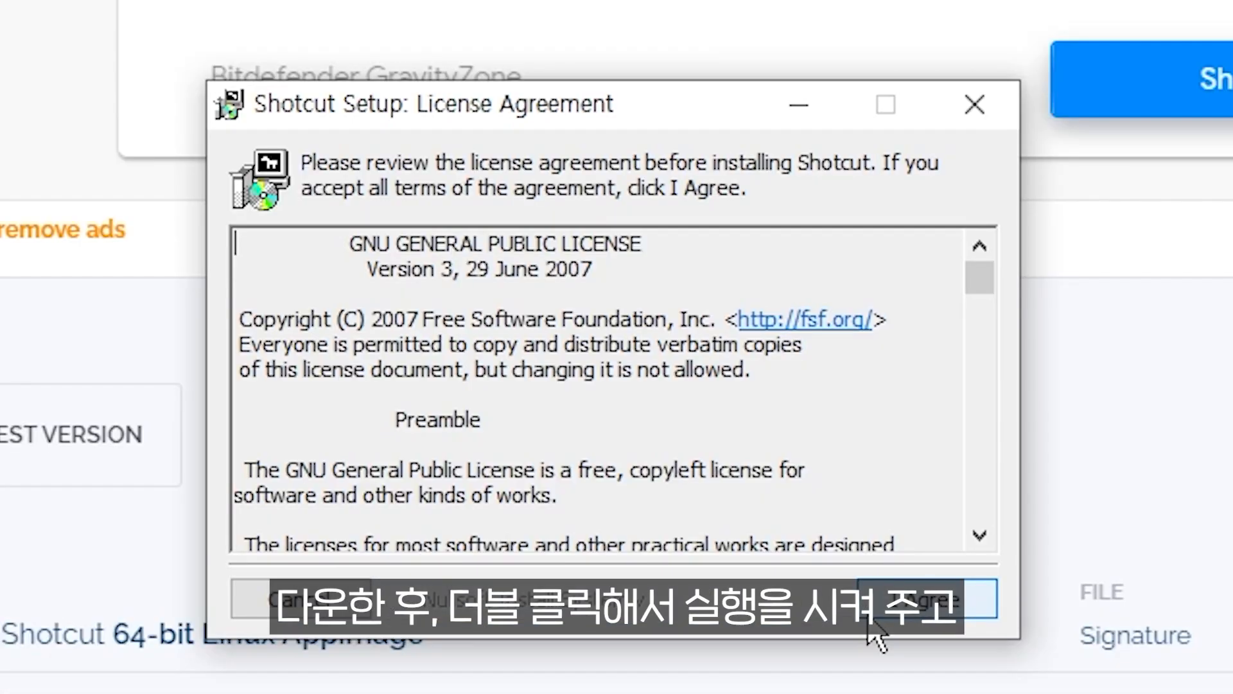
Step: Install Shotcut, accepting the license agreement and keeping the default installation options, and close the finished setup
left_click(925, 613)
left_click(912, 613)
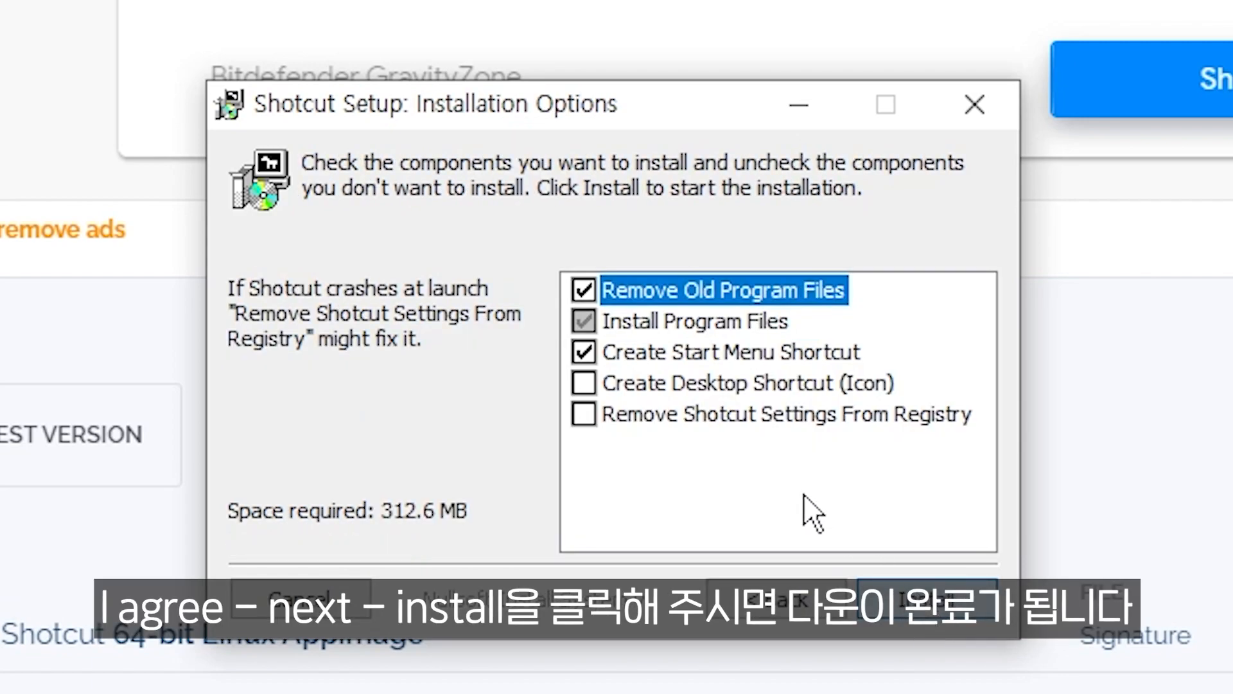
left_click(905, 614)
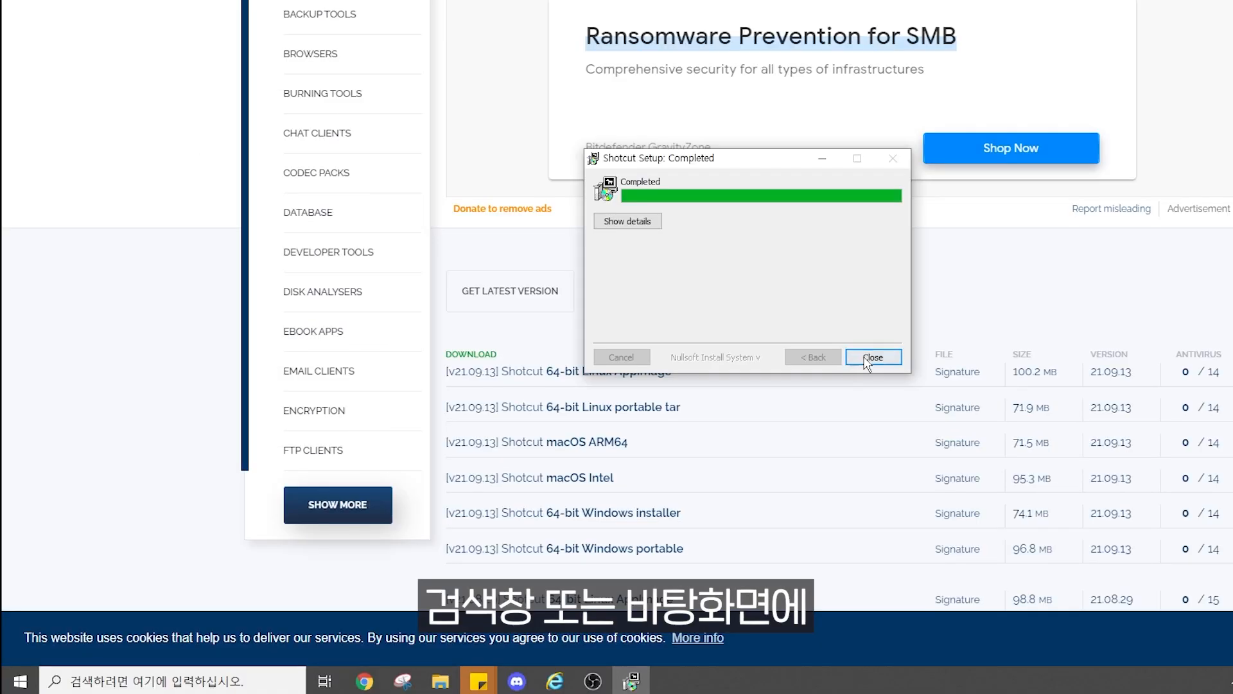
left_click(868, 359)
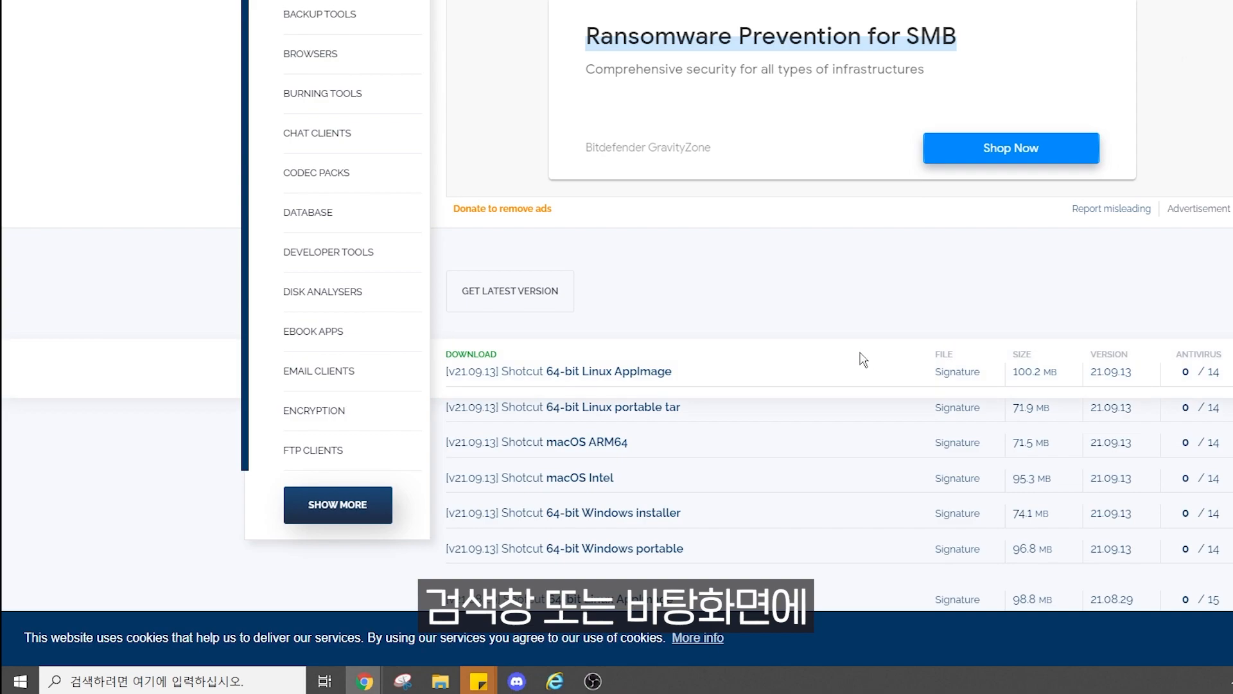
Step: Find Shotcut through the Windows search and launch it
left_click(147, 682)
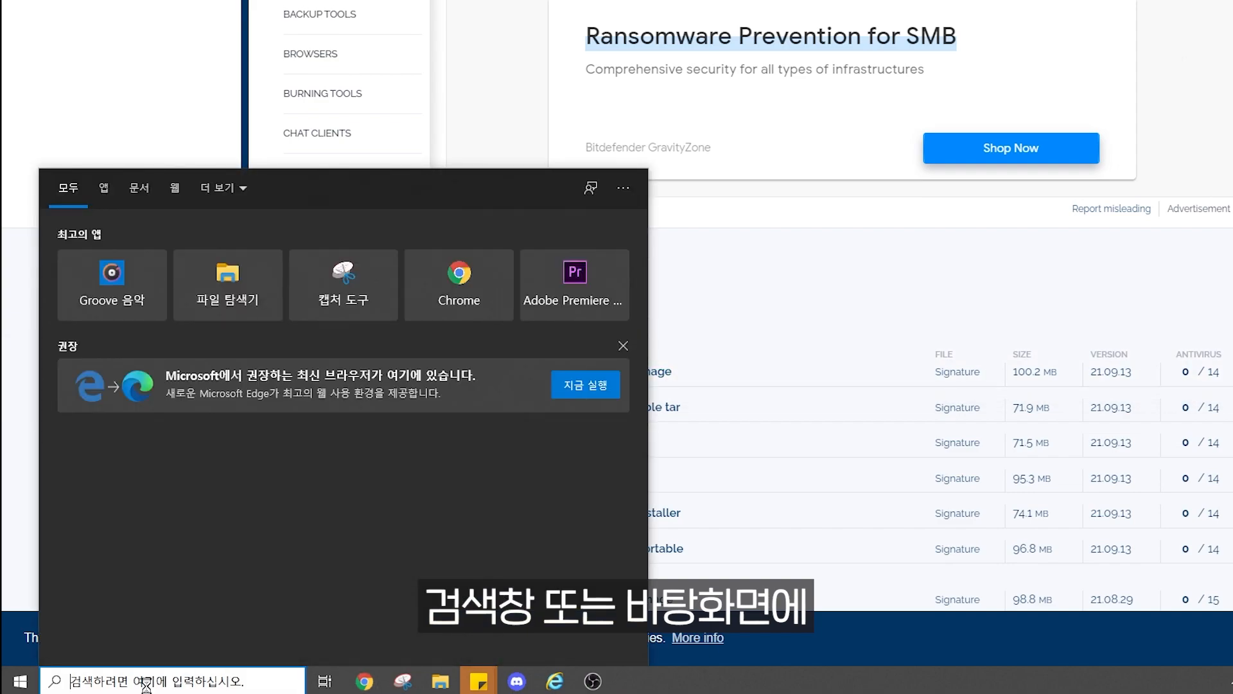
type("shotcut")
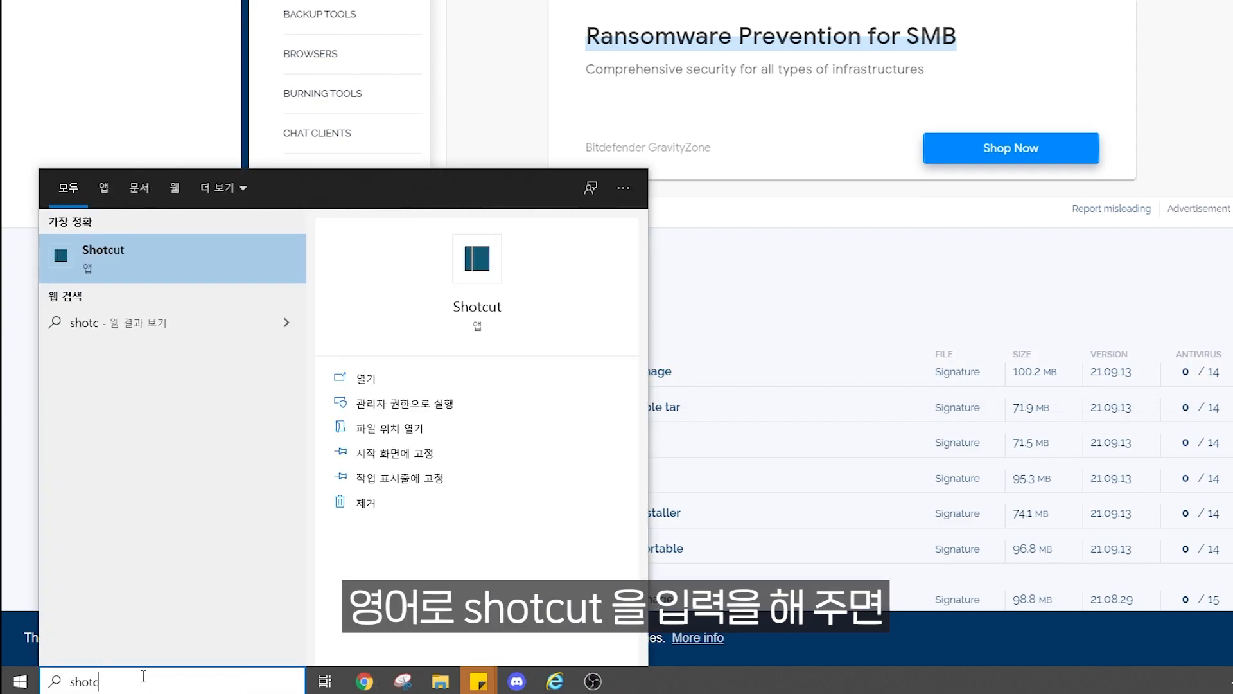
left_click(167, 268)
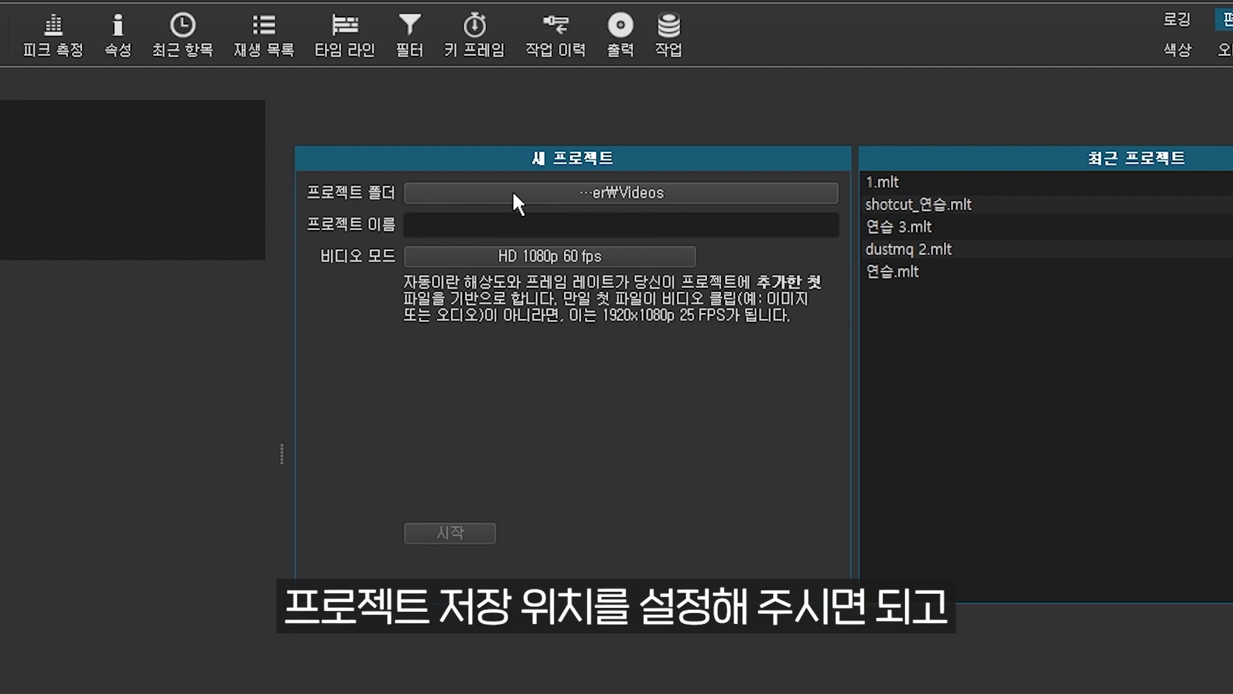
Step: Create a project named "샷컷 마스터 클래스 프로젝트" with the HD 1080p 60 fps video mode
left_click(493, 231)
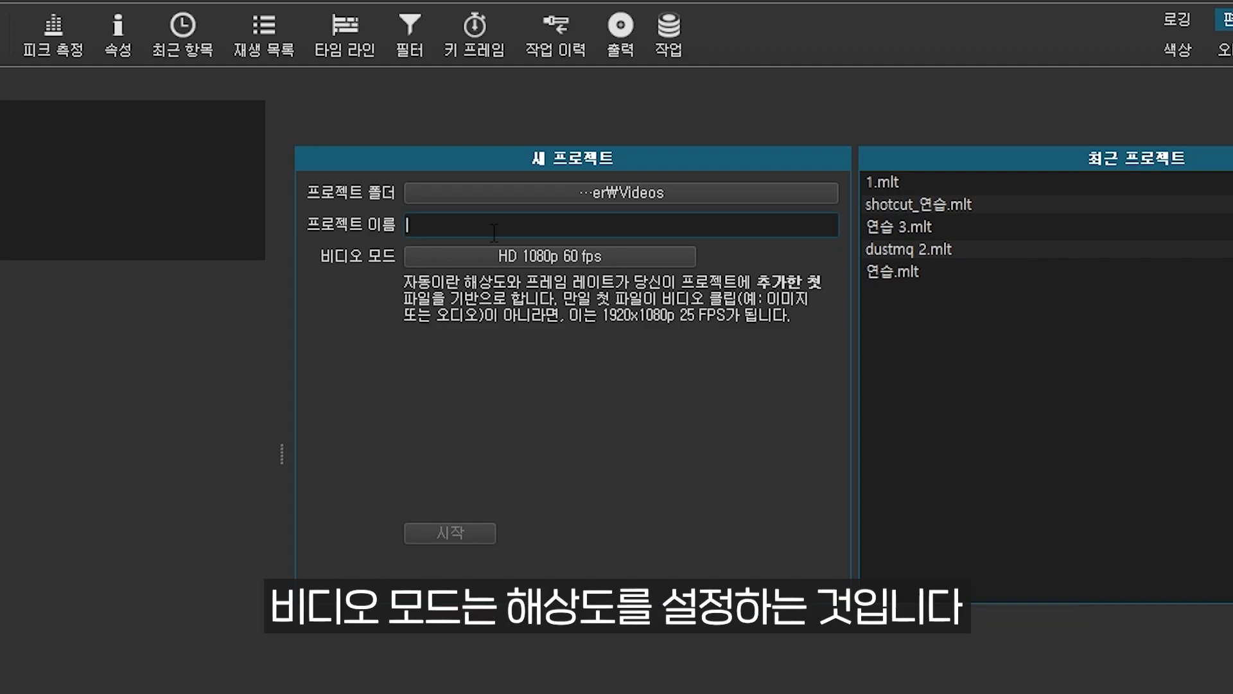
left_click(527, 255)
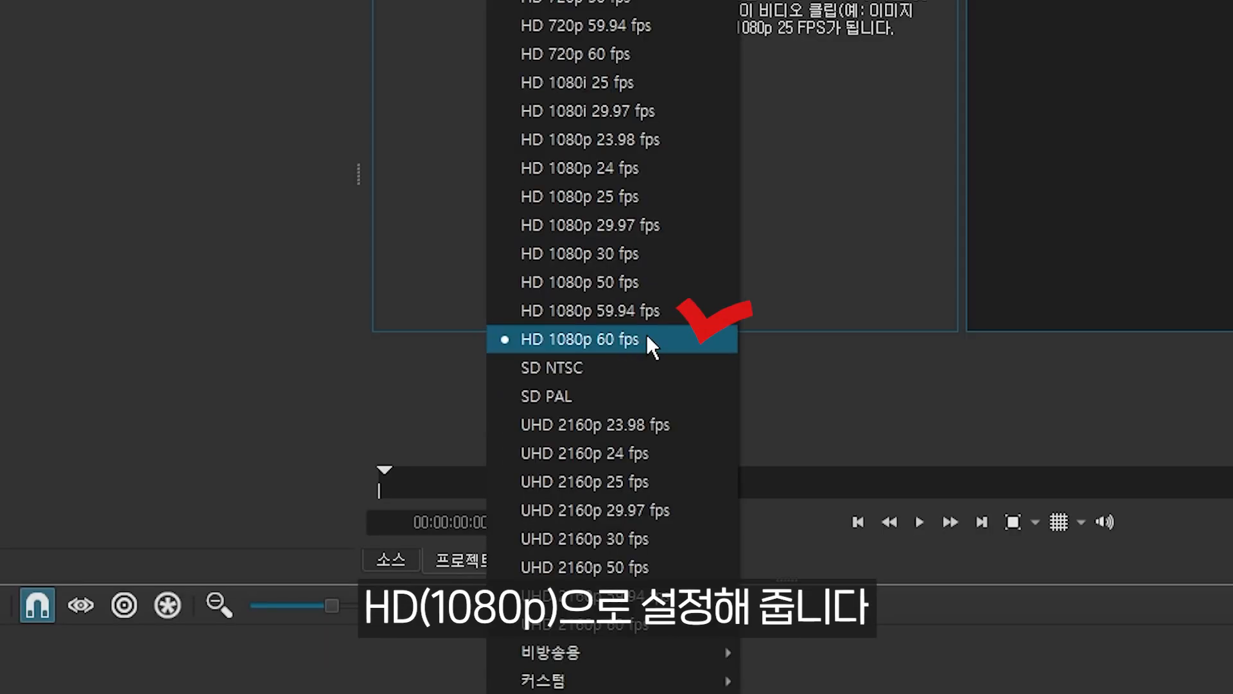
left_click(646, 337)
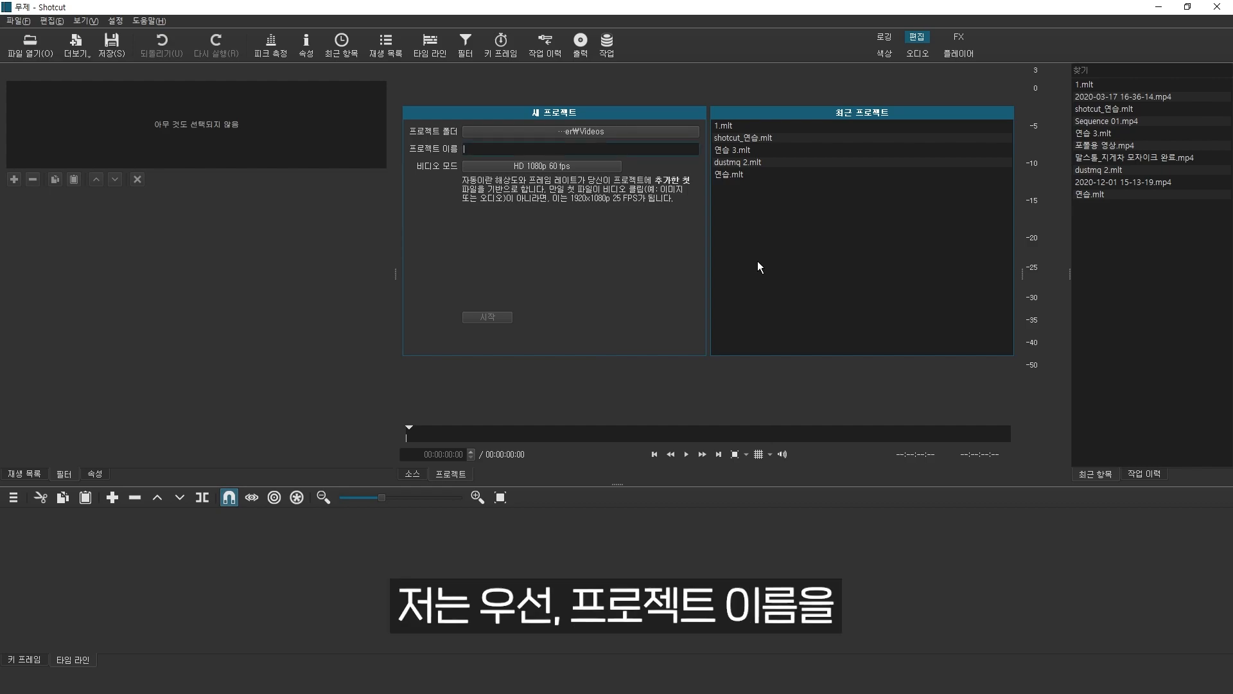
type("샷컷 마스터 클래스 프로젝트")
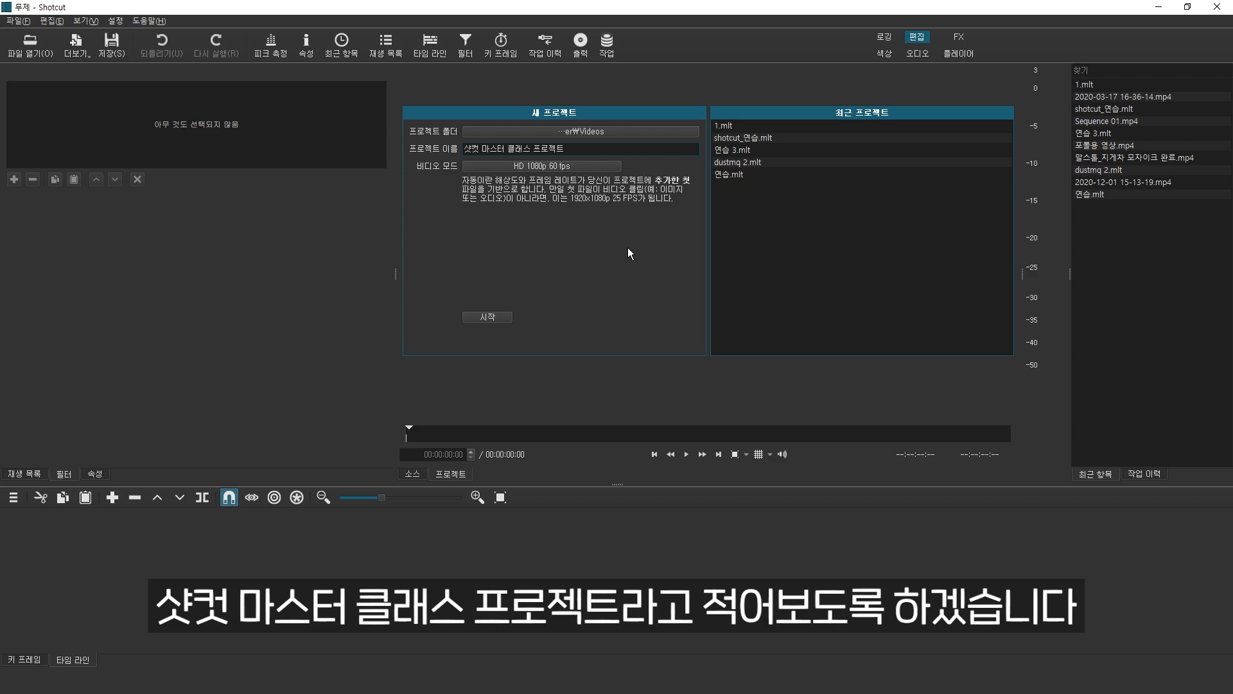
left_click(497, 318)
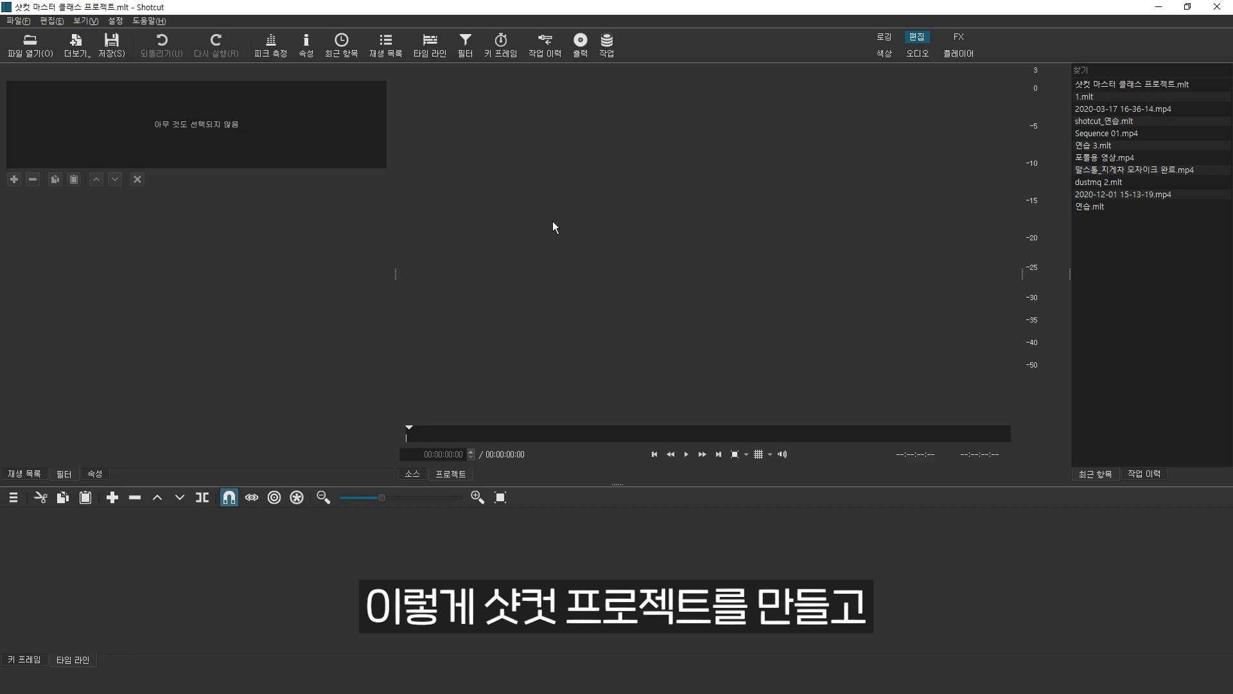
Step: Examine the playlist, filters, properties and history panels, plus the layout presets and the list of panels that can be shown
left_click(22, 476)
left_click(64, 475)
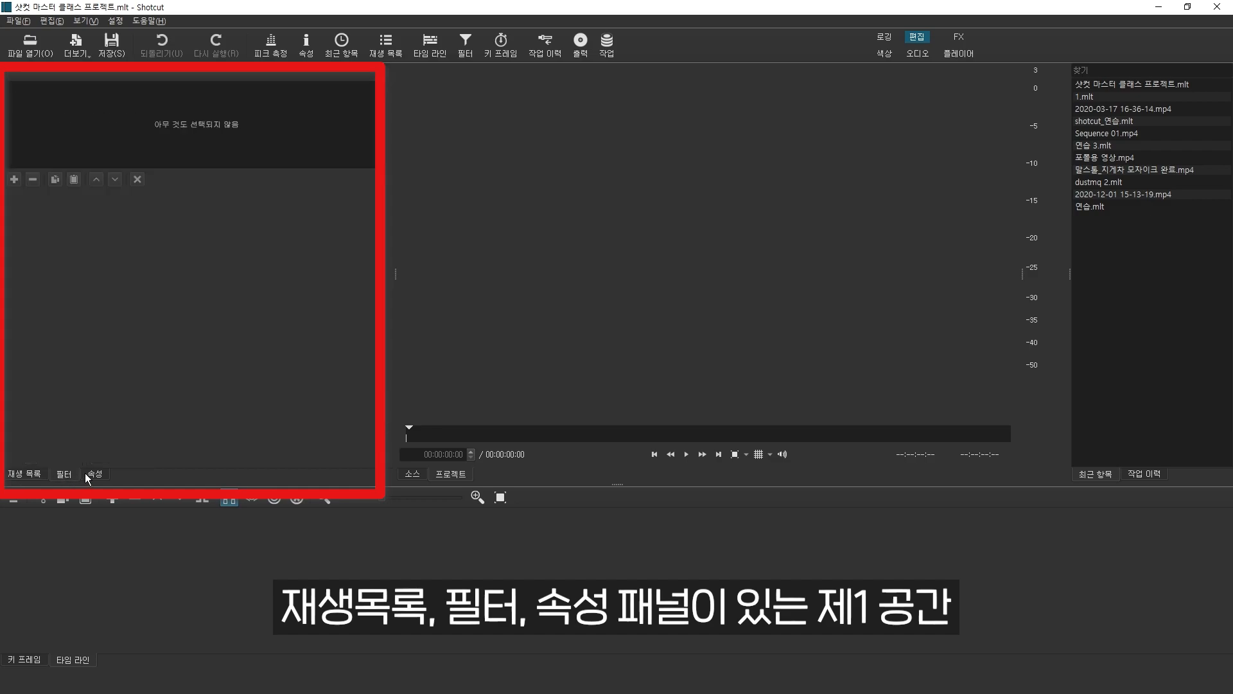
left_click(92, 475)
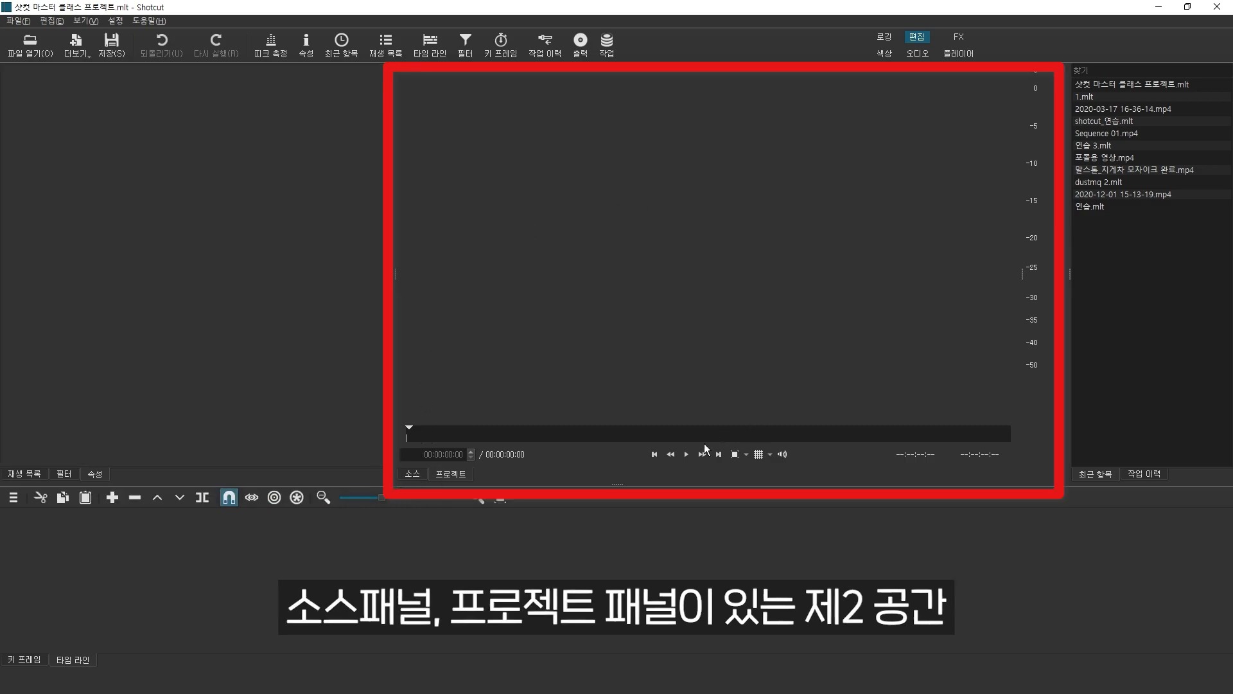
left_click(1134, 476)
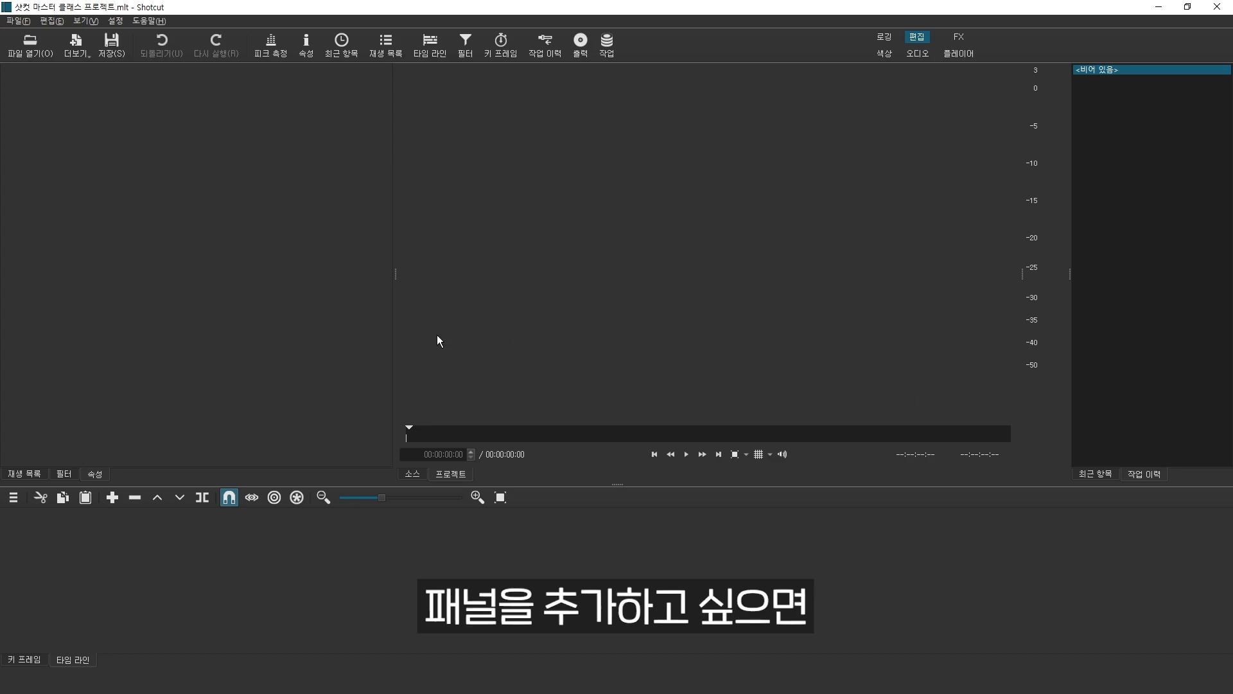
left_click(86, 21)
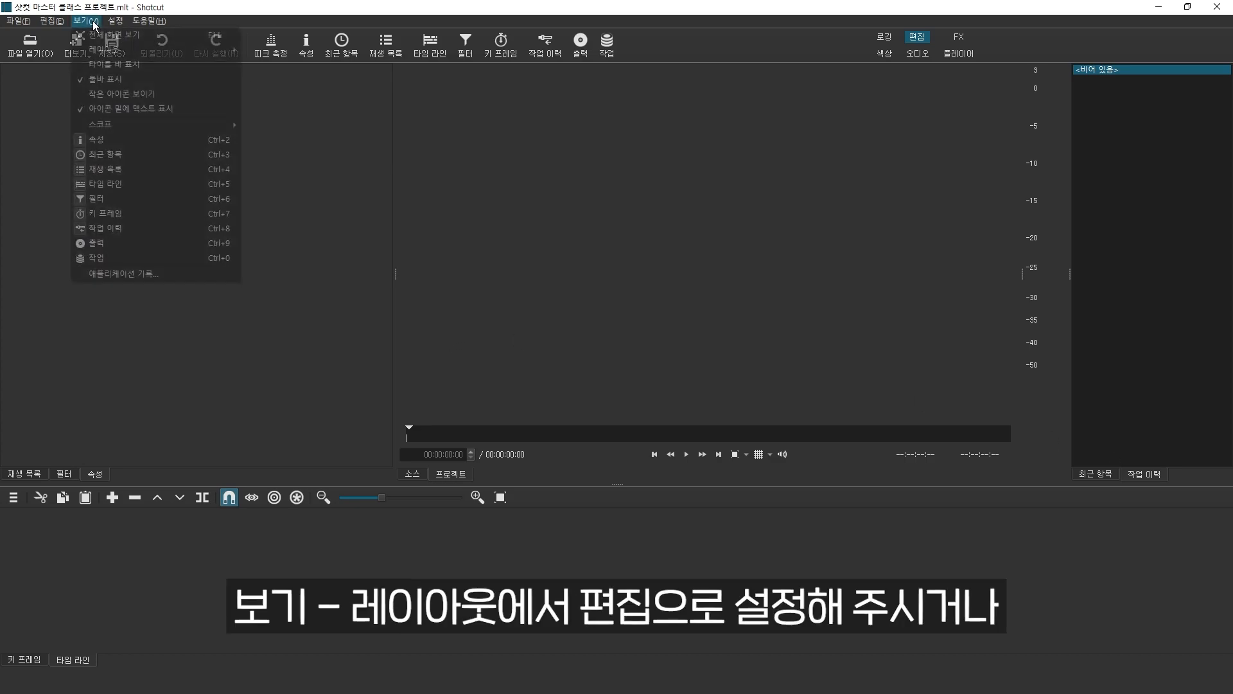
mouse_move(104, 55)
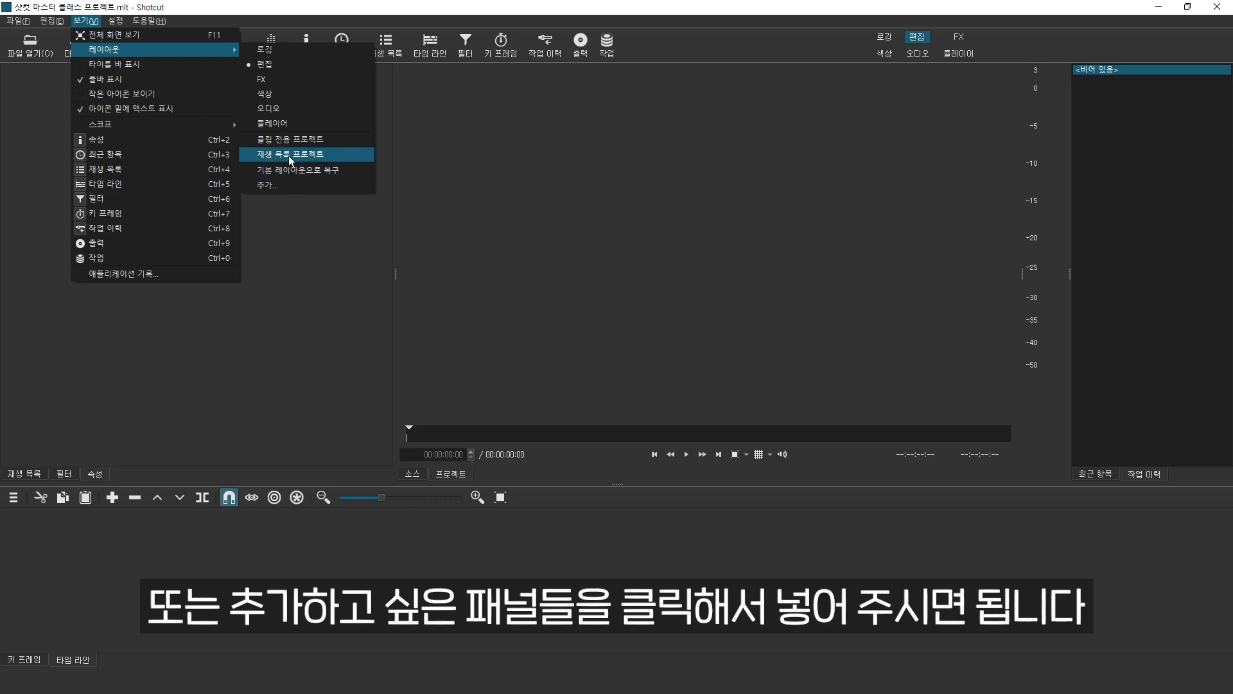
left_click(122, 244)
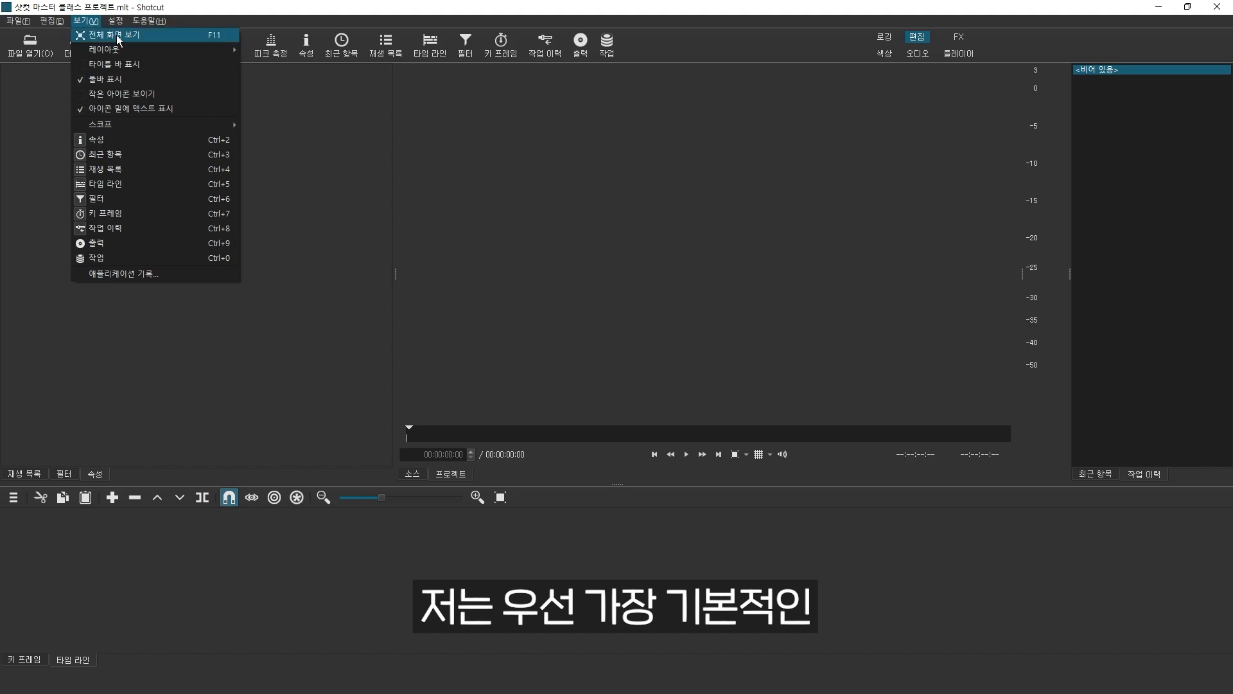
mouse_move(125, 46)
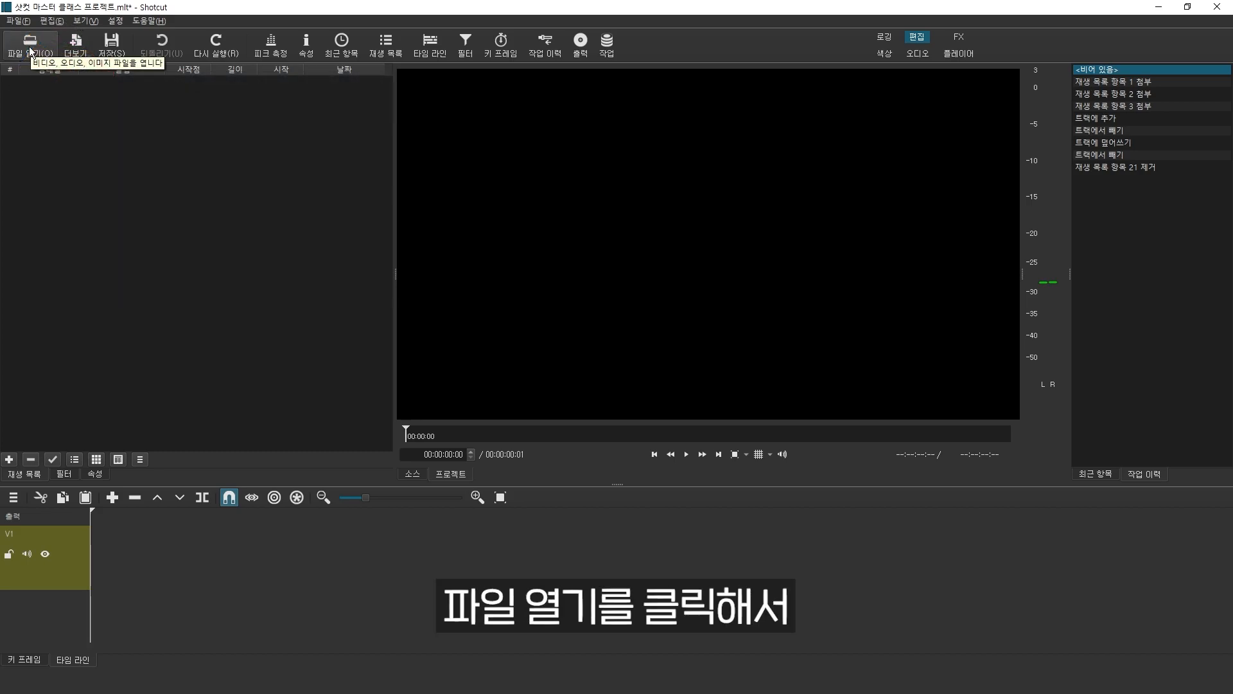
Step: Open the three clips 영상 예제 파일 (1), (2) and (3) together so they load into the playlist
left_click(30, 51)
left_click_drag(750, 361, 558, 257)
left_click(901, 477)
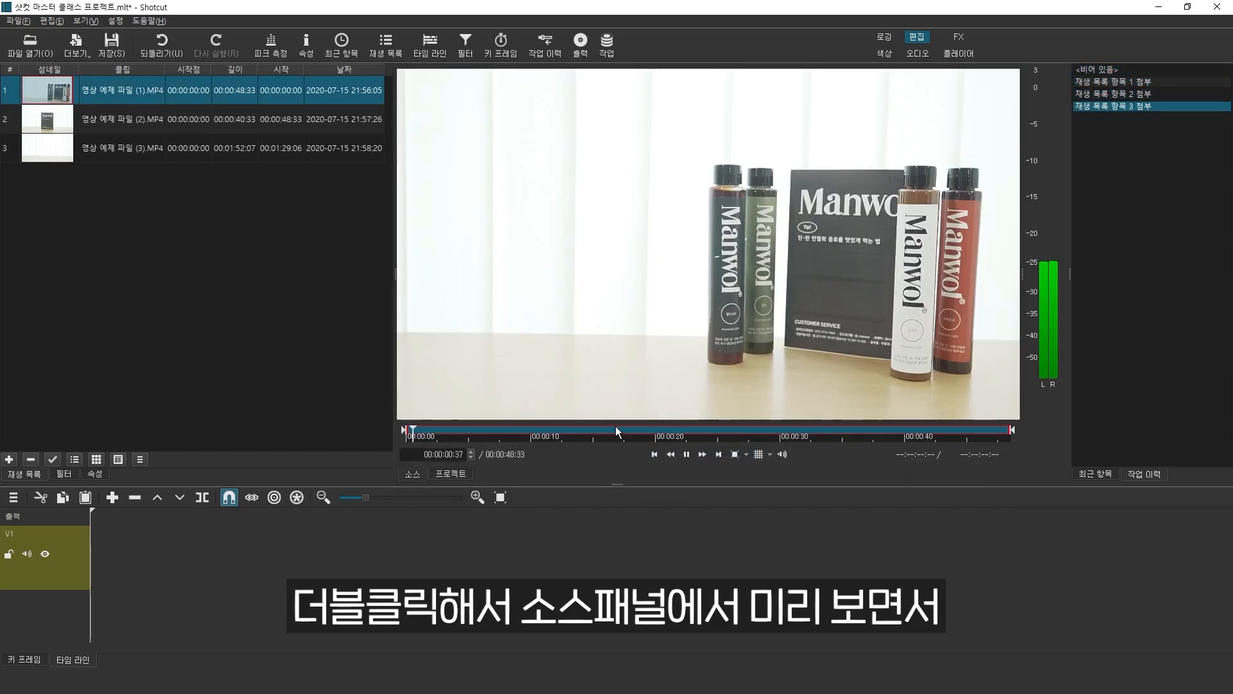
Step: Preview each of the three playlist clips in the source viewer, skipping through them at different points
key("space")
left_click_drag(506, 429, 704, 429)
left_click(62, 128)
double_click(63, 129)
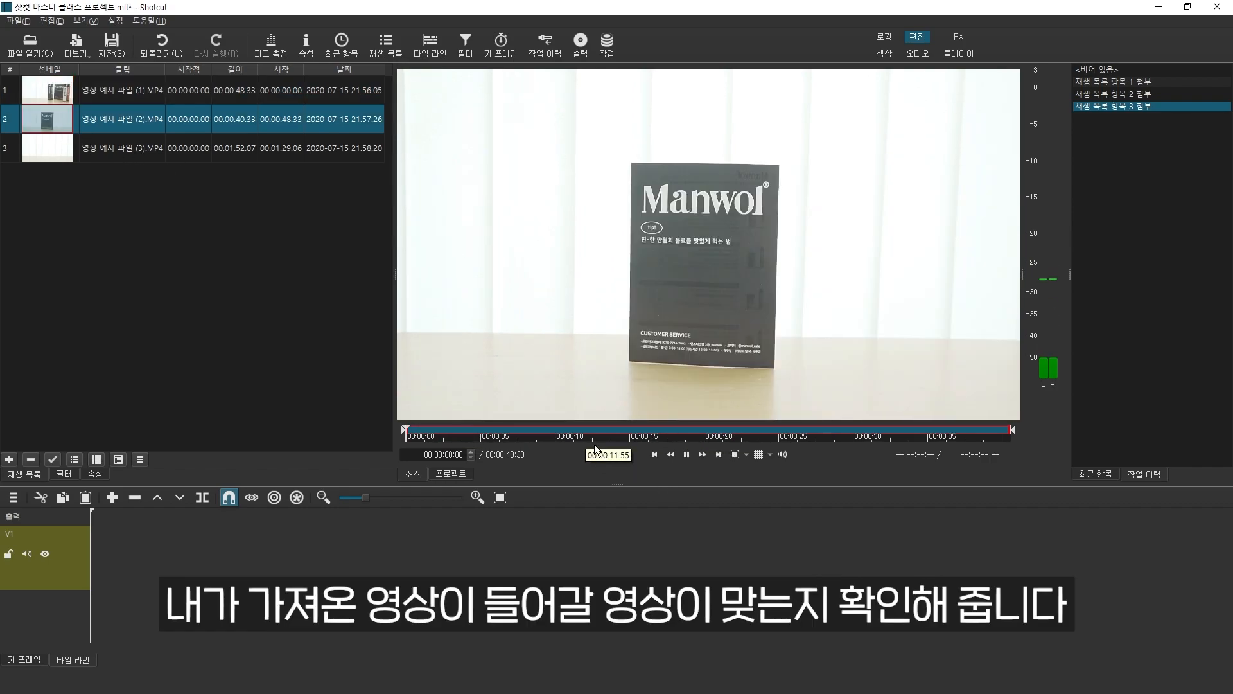
left_click(661, 429)
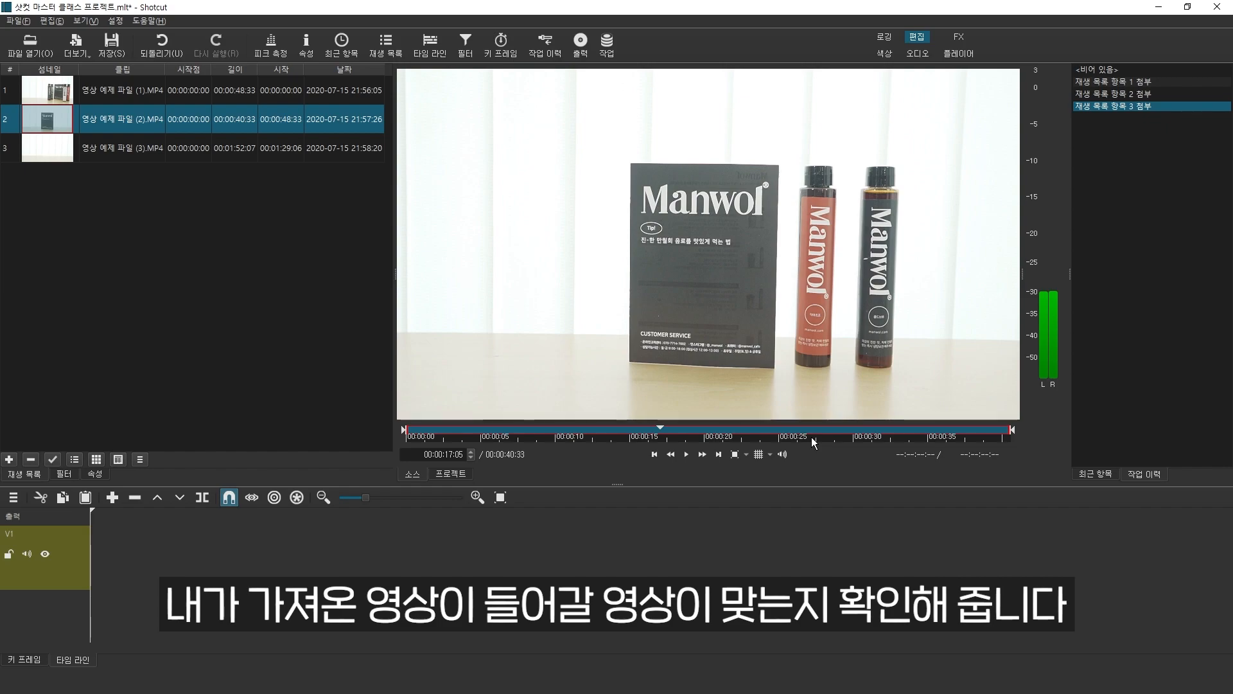
left_click(785, 429)
double_click(62, 147)
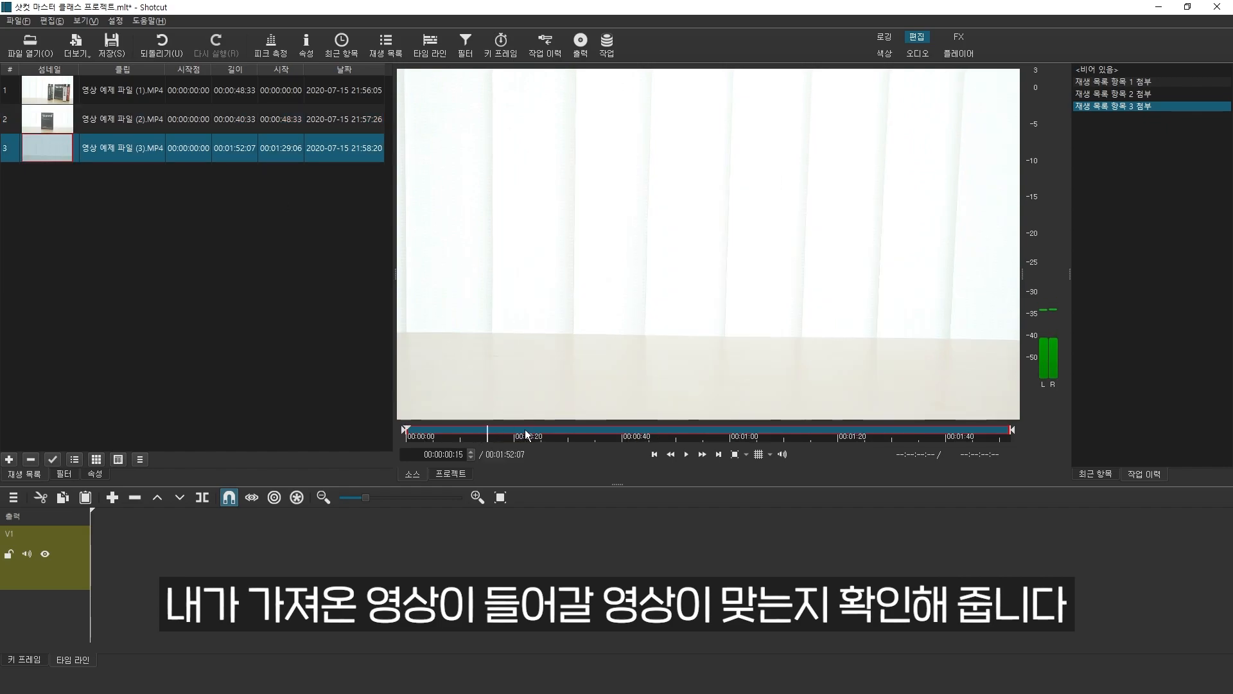
left_click(692, 430)
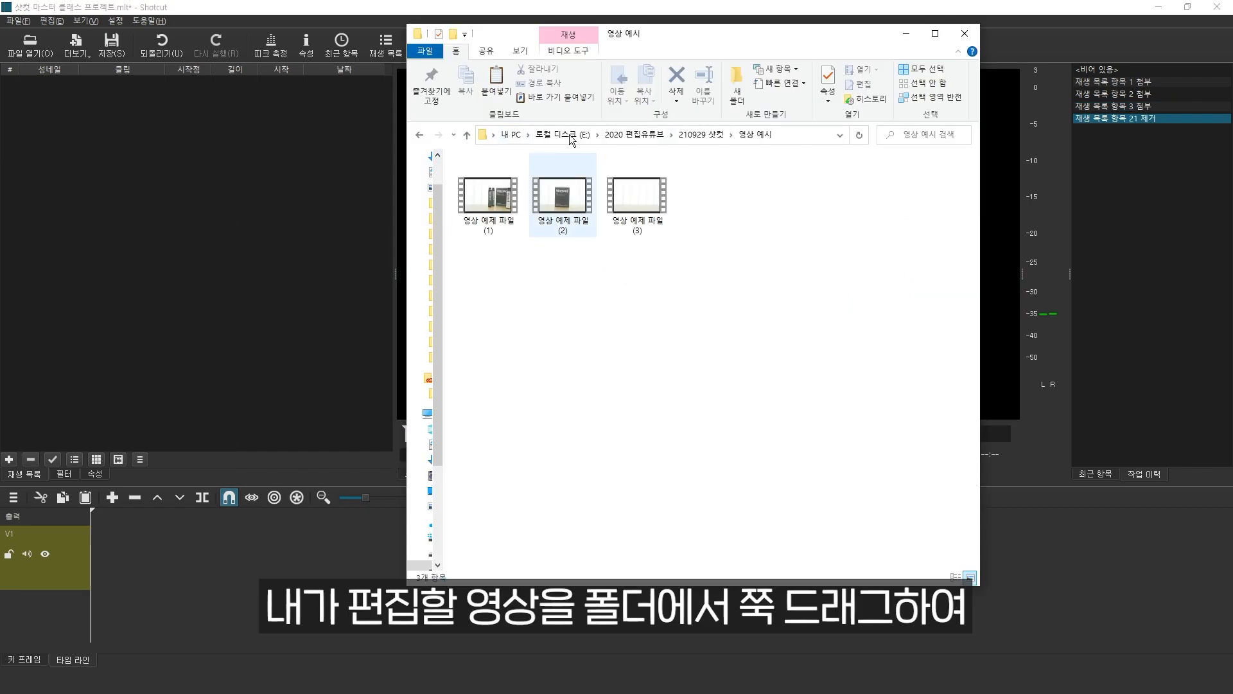
Step: Add all three video files from the 영상 예시 folder to the playlist straight from File Explorer
left_click_drag(653, 41, 627, 62)
left_click_drag(680, 330, 433, 174)
left_click_drag(470, 245, 155, 213)
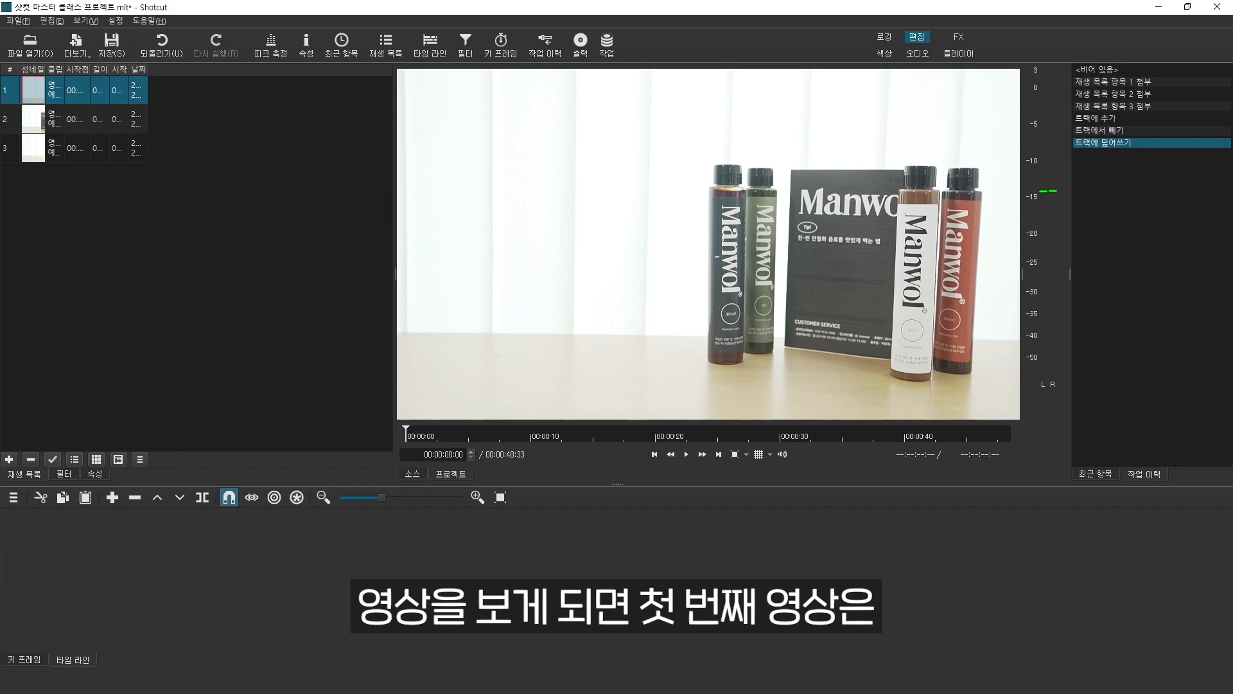
Step: Review the intro clip, the bottle clip and the cup-and-milk clip once more, jumping to different moments in each
double_click(36, 96)
left_click(646, 429)
left_click(686, 454)
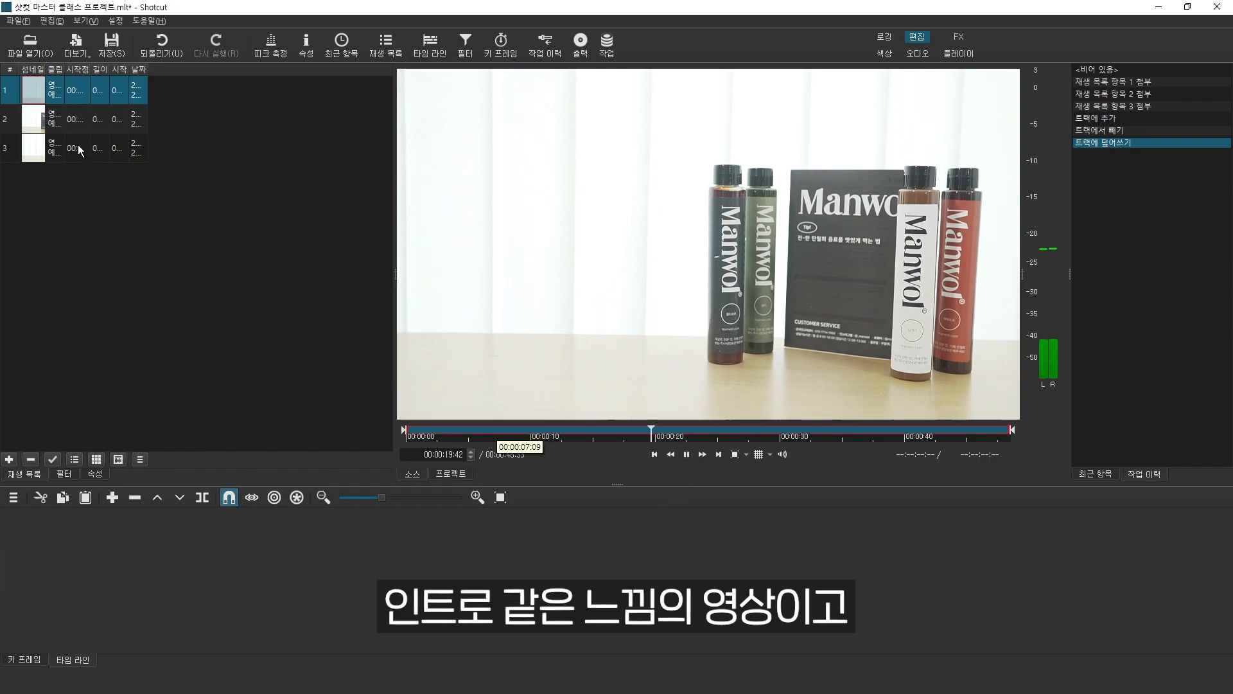
double_click(77, 119)
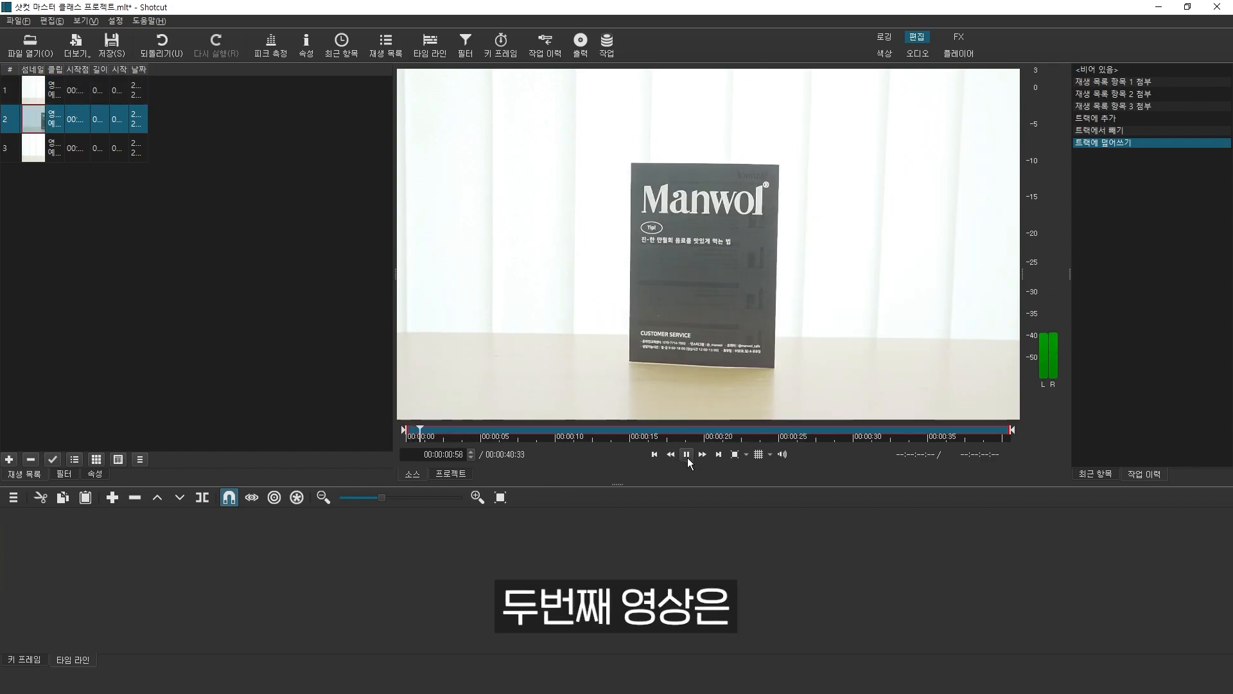
left_click(510, 429)
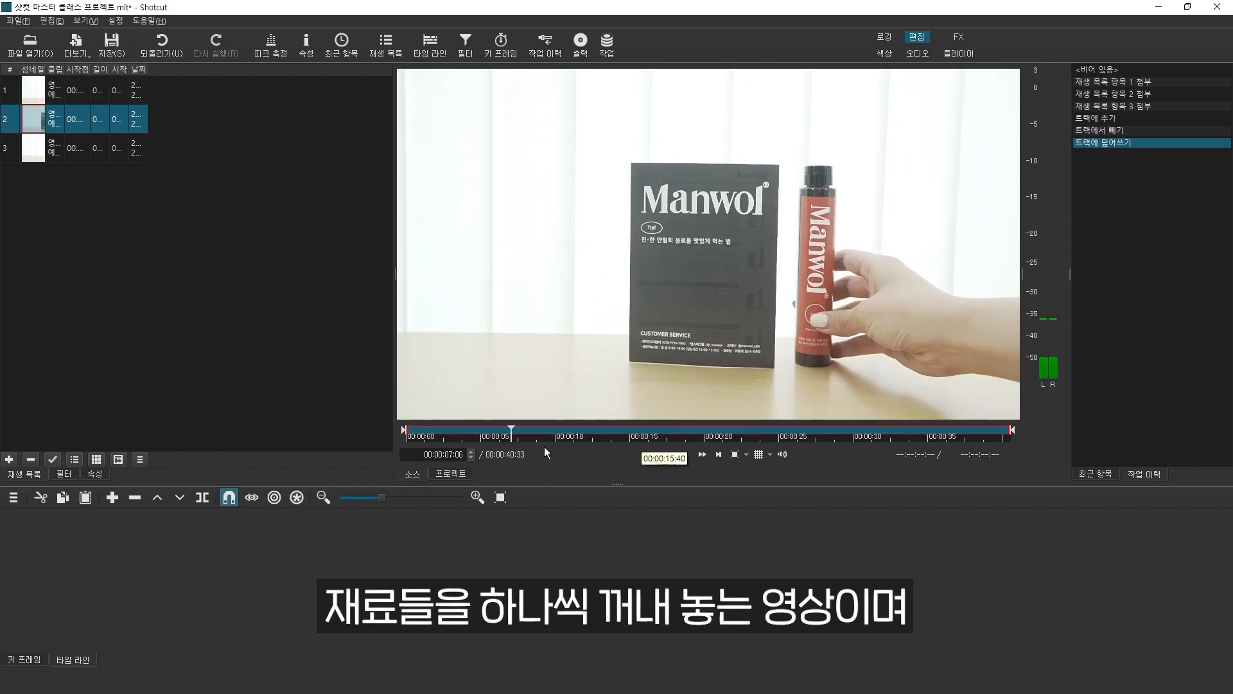
left_click(686, 454)
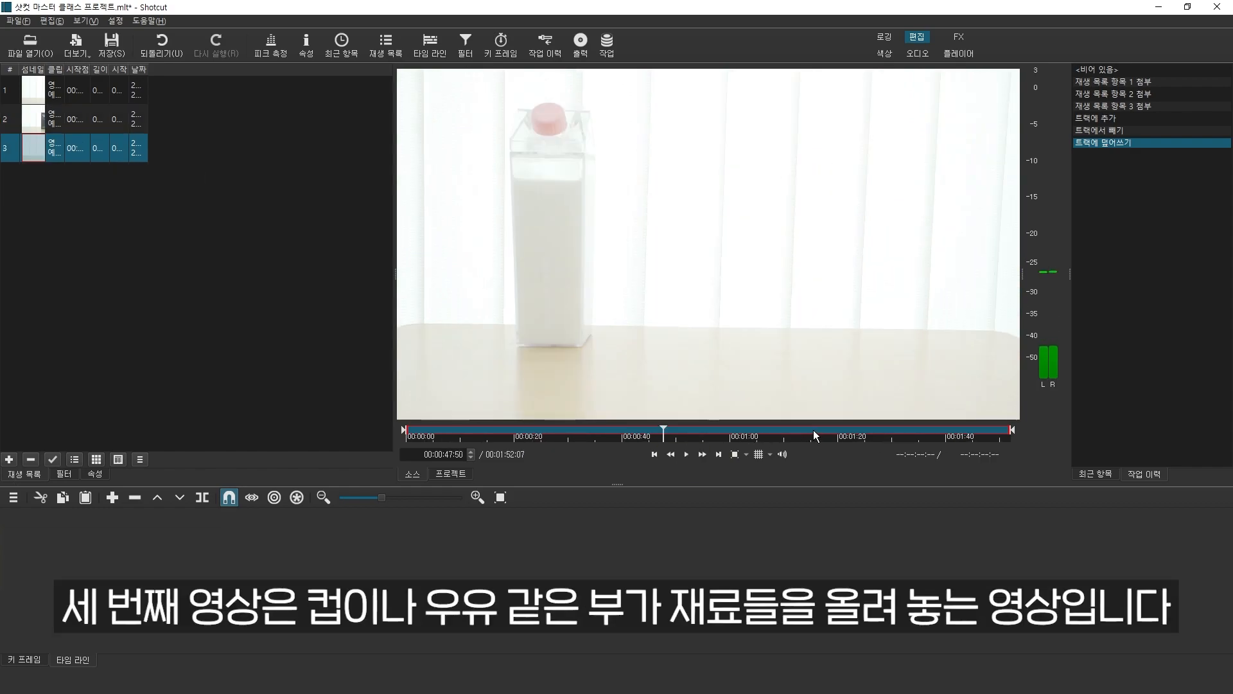
left_click(813, 429)
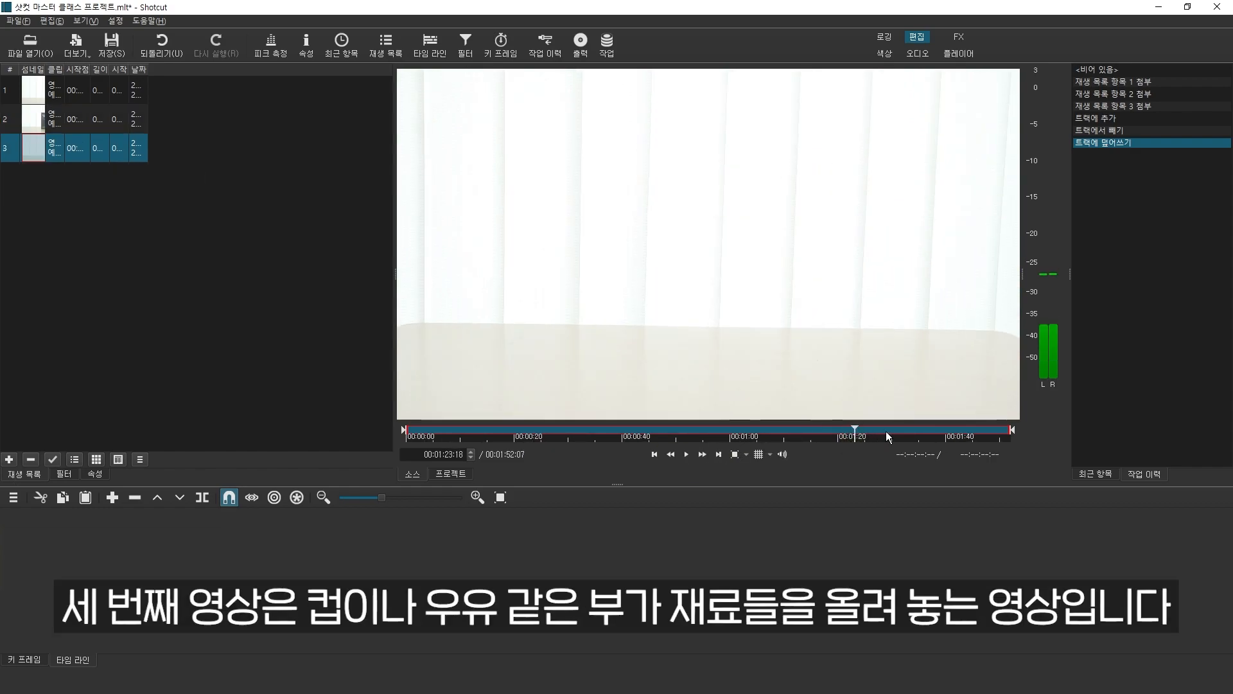
left_click(919, 429)
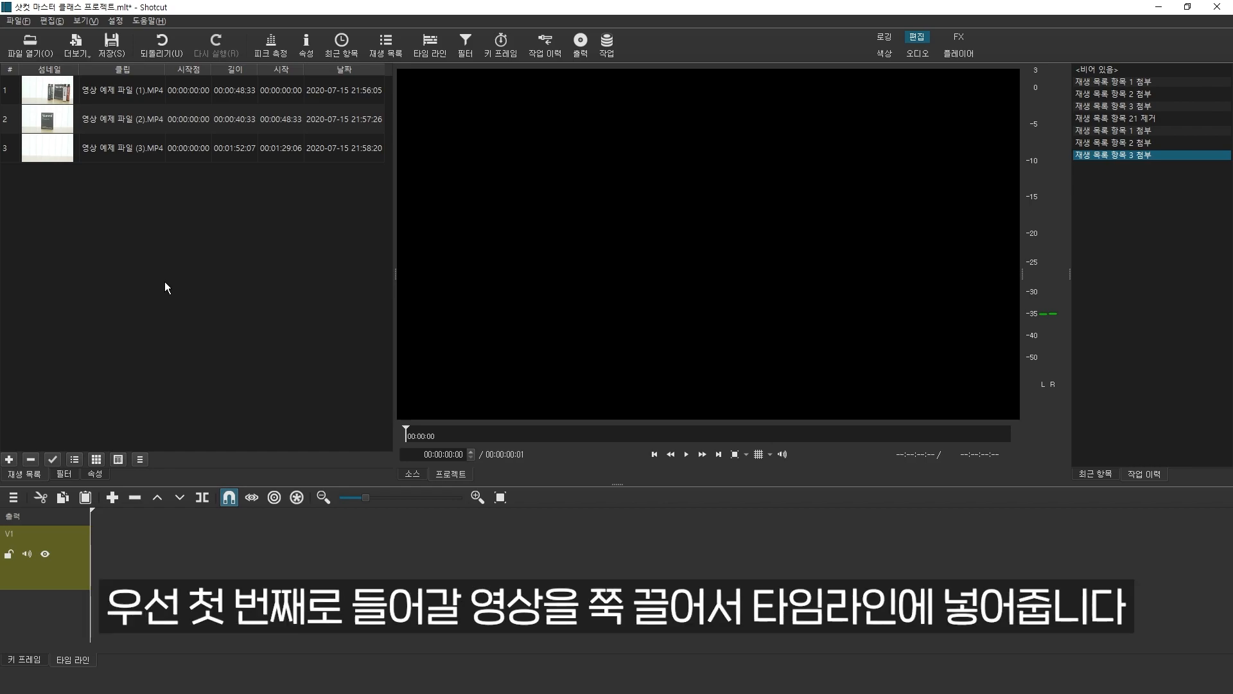
Step: Place 영상 예제 파일 (1).MP4 at the start of track V1 and trim its beginning up to 00:00:29:00
left_click_drag(50, 93, 91, 558)
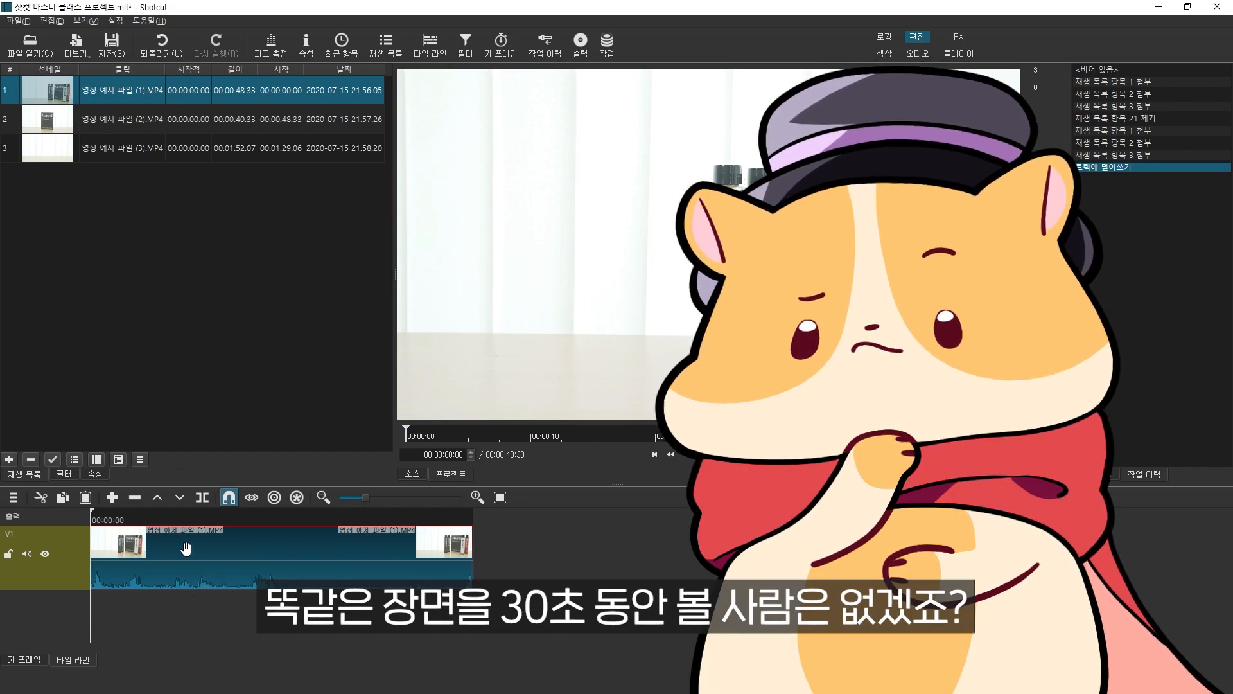
left_click(166, 519)
left_click_drag(167, 519, 135, 519)
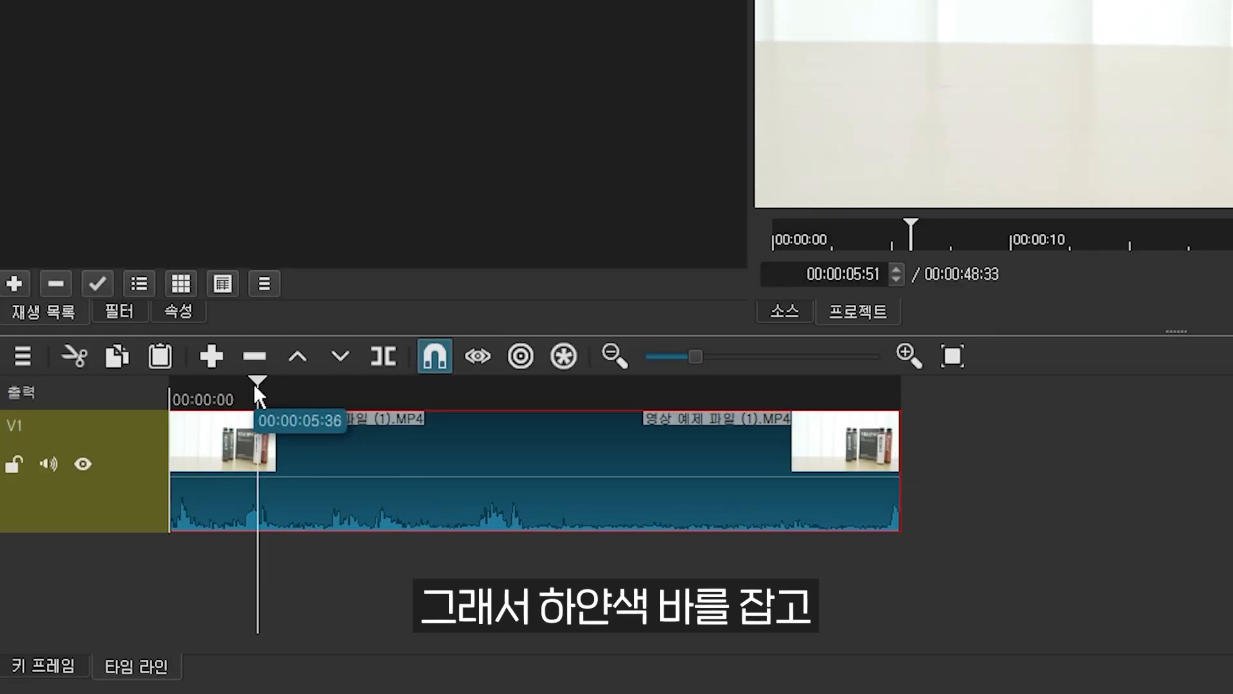
left_click_drag(255, 385, 606, 421)
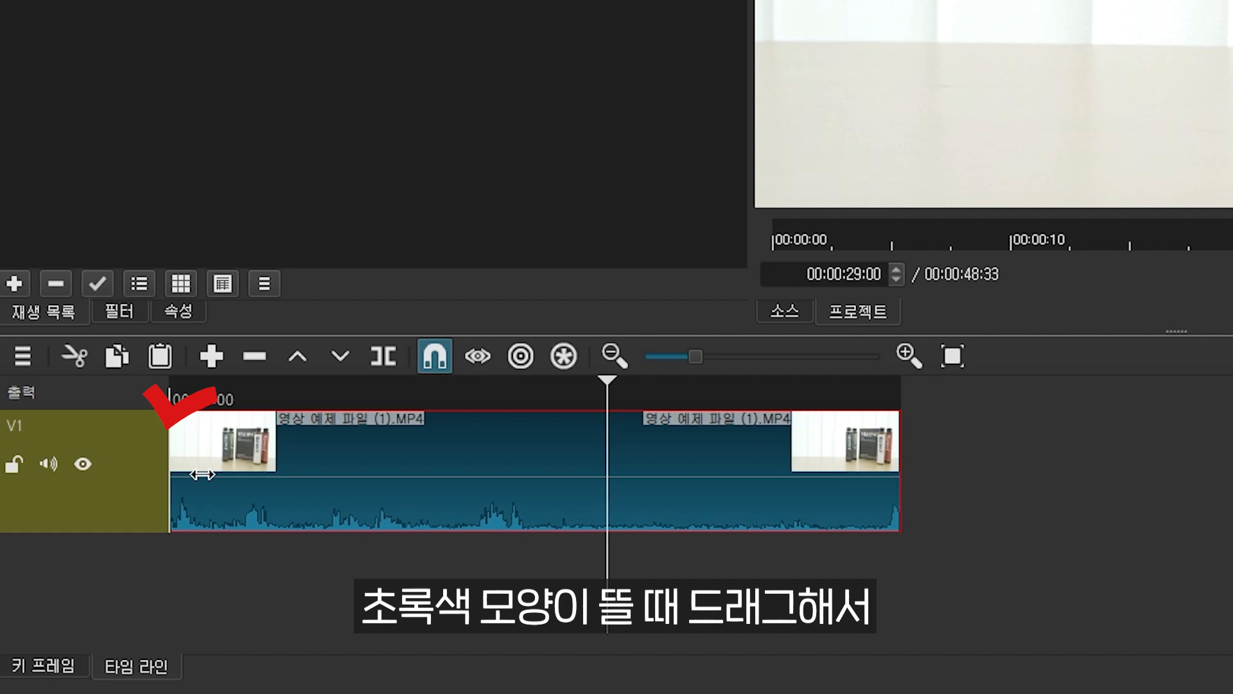
left_click_drag(172, 478, 646, 467)
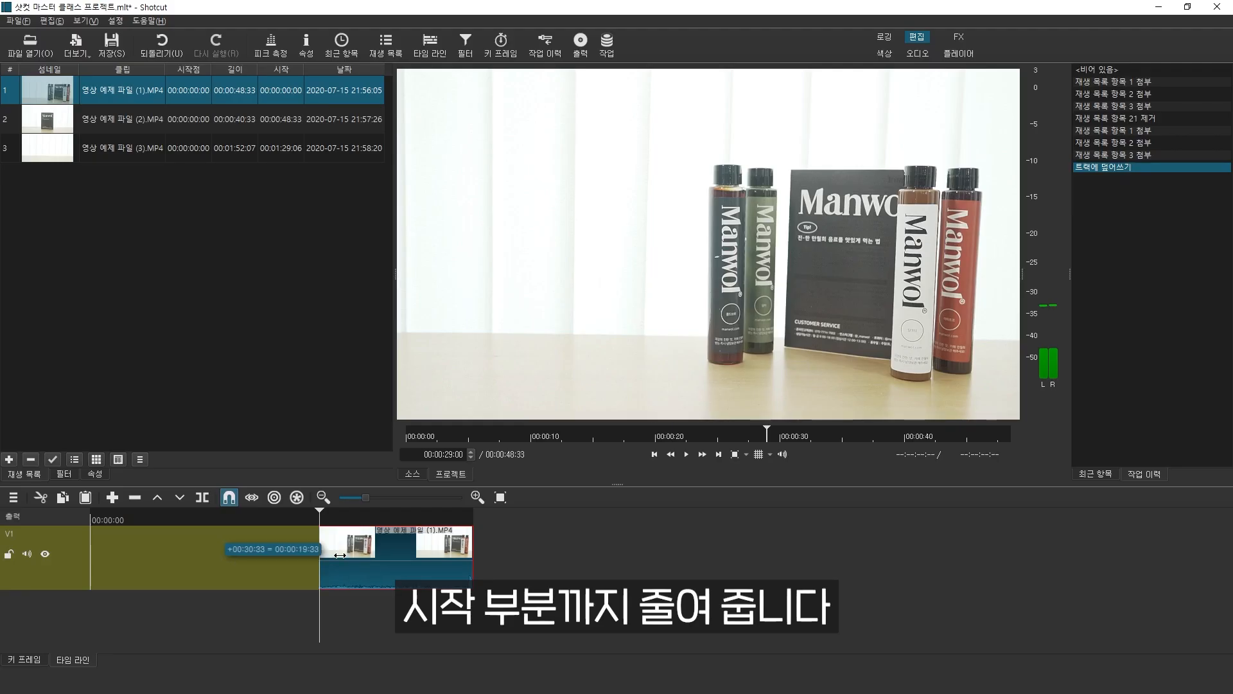
left_click_drag(340, 554, 339, 555)
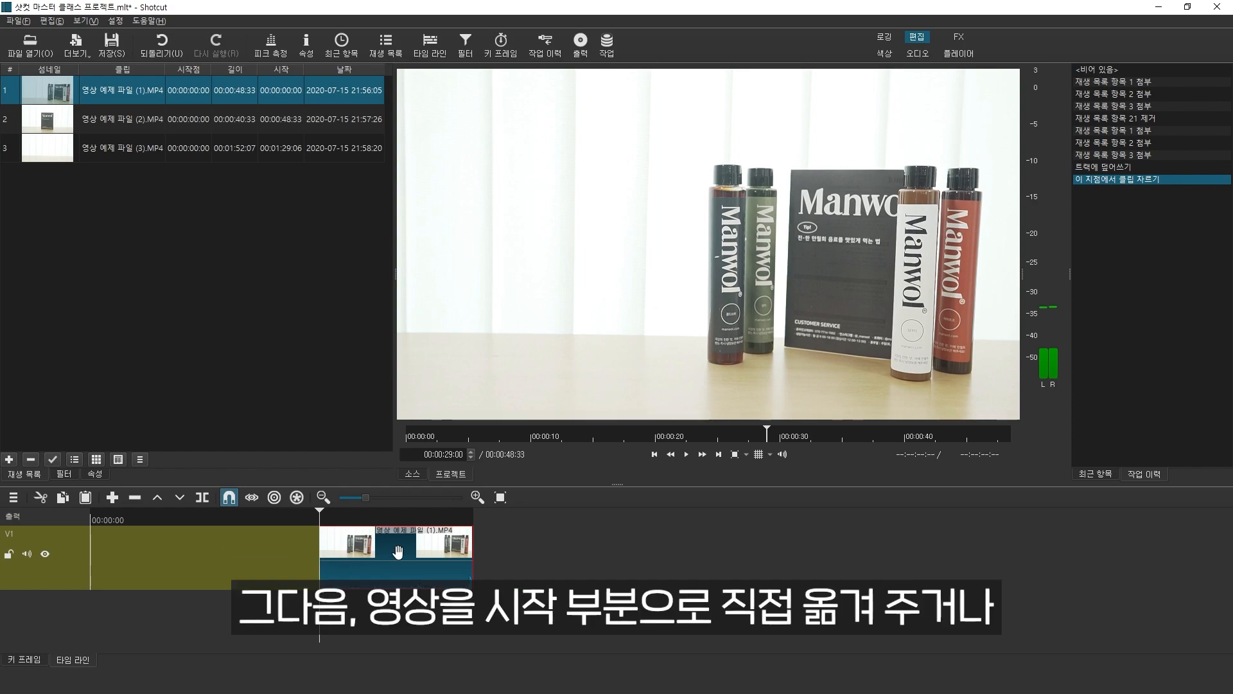
Step: Remove the empty gap before the trimmed clip on V1 so the footage starts at the beginning of the timeline
left_click_drag(398, 551, 160, 547)
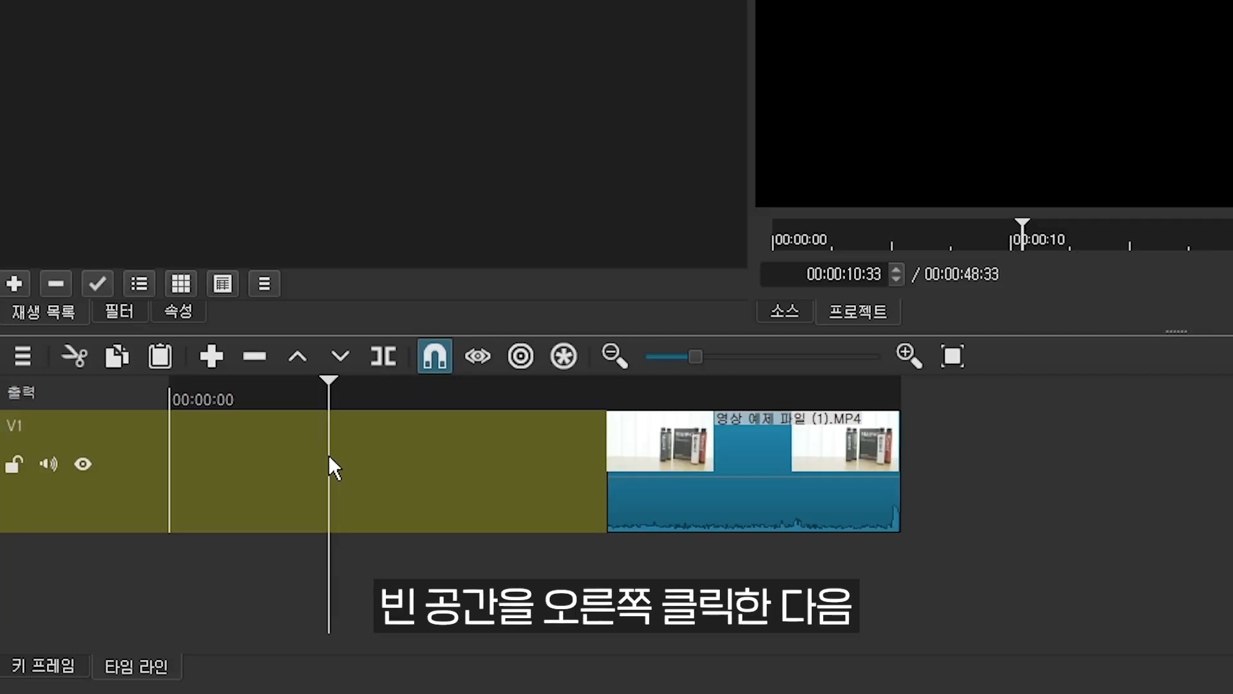
right_click(328, 454)
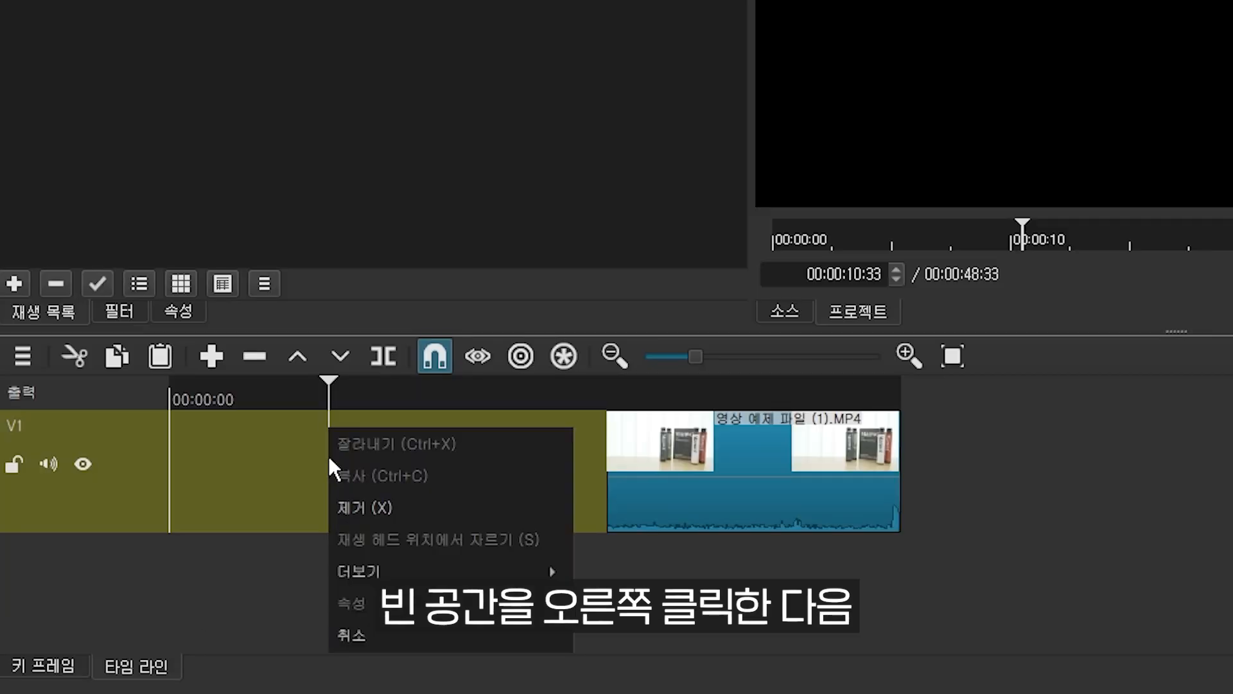
left_click(379, 505)
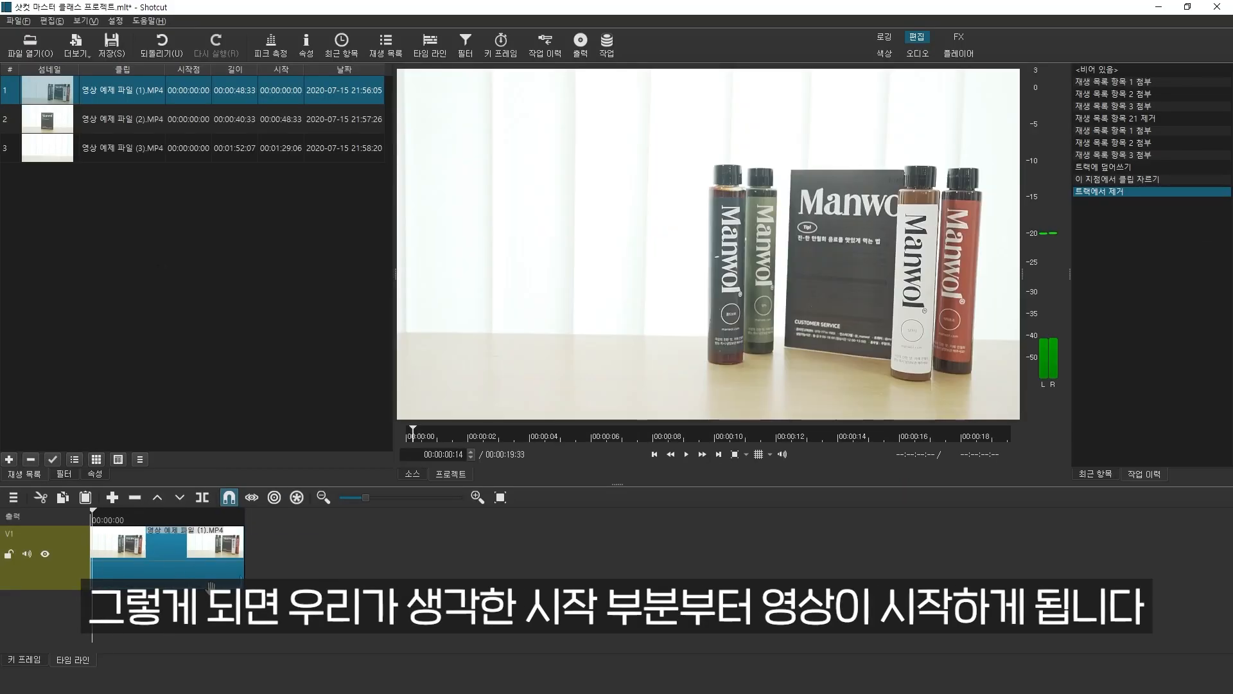
Step: Trim the end of the intro clip to about 5 seconds and play it back from the start
key("space")
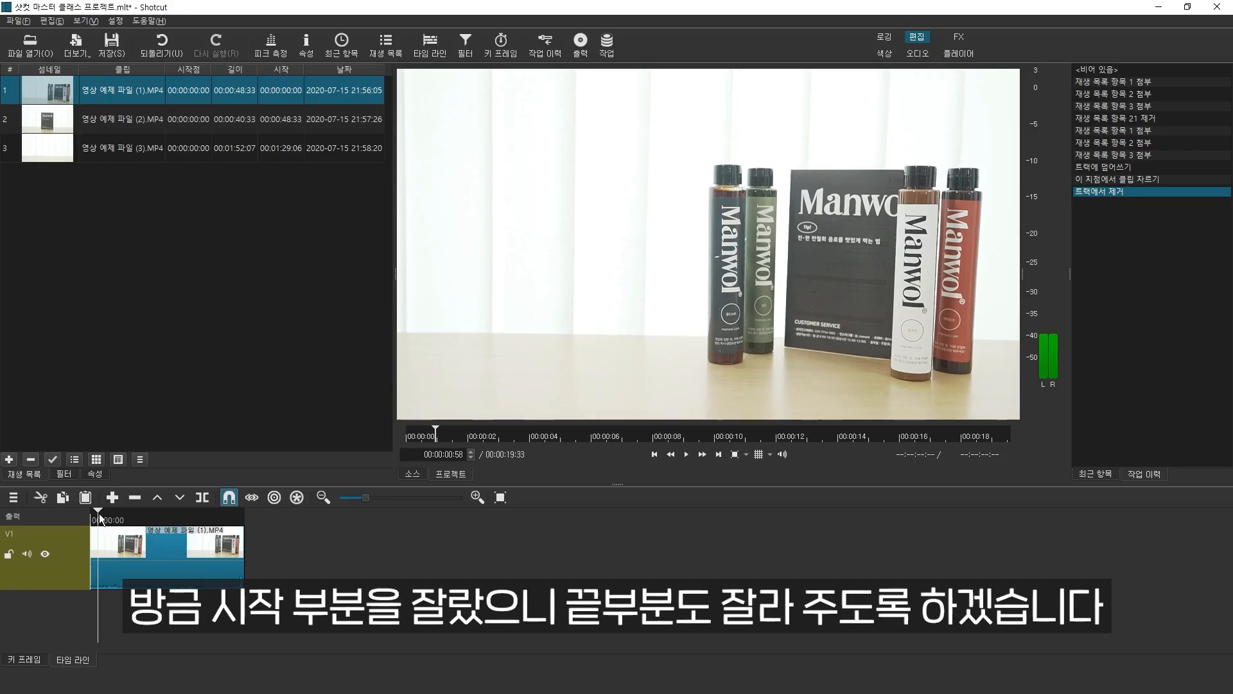
mouse_move(100, 518)
left_mouse_down()
mouse_move(136, 525)
mouse_move(90, 519)
left_mouse_up()
key("space")
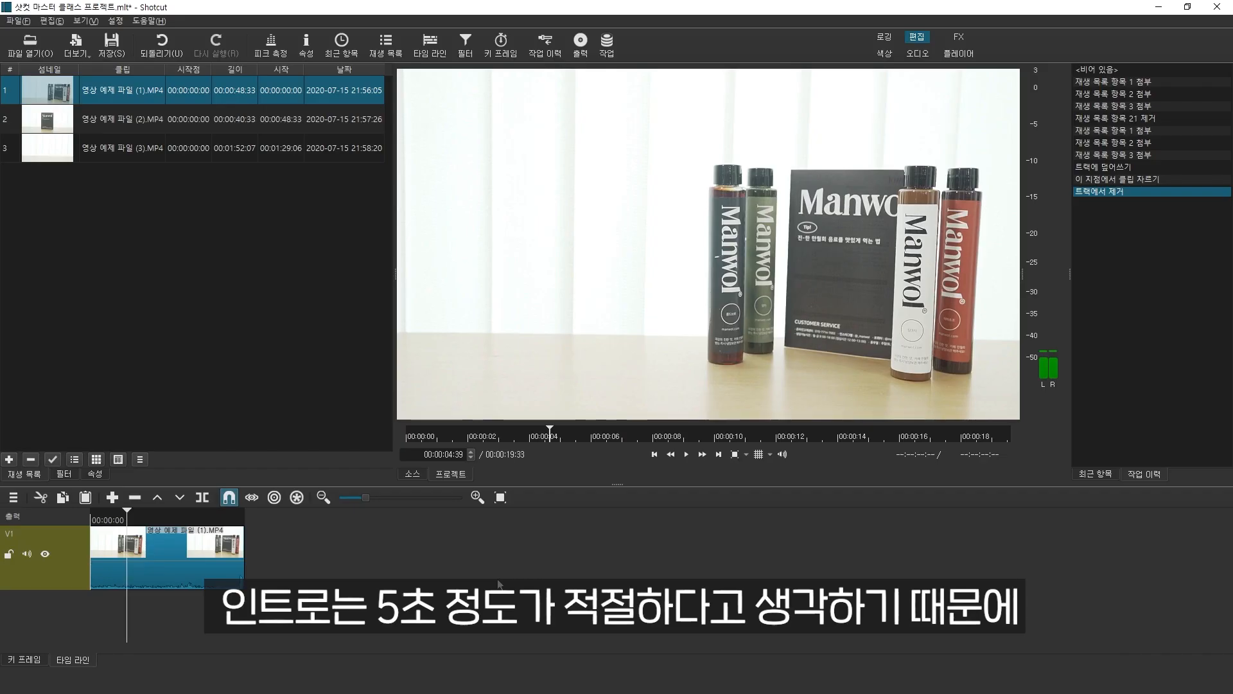
key("space")
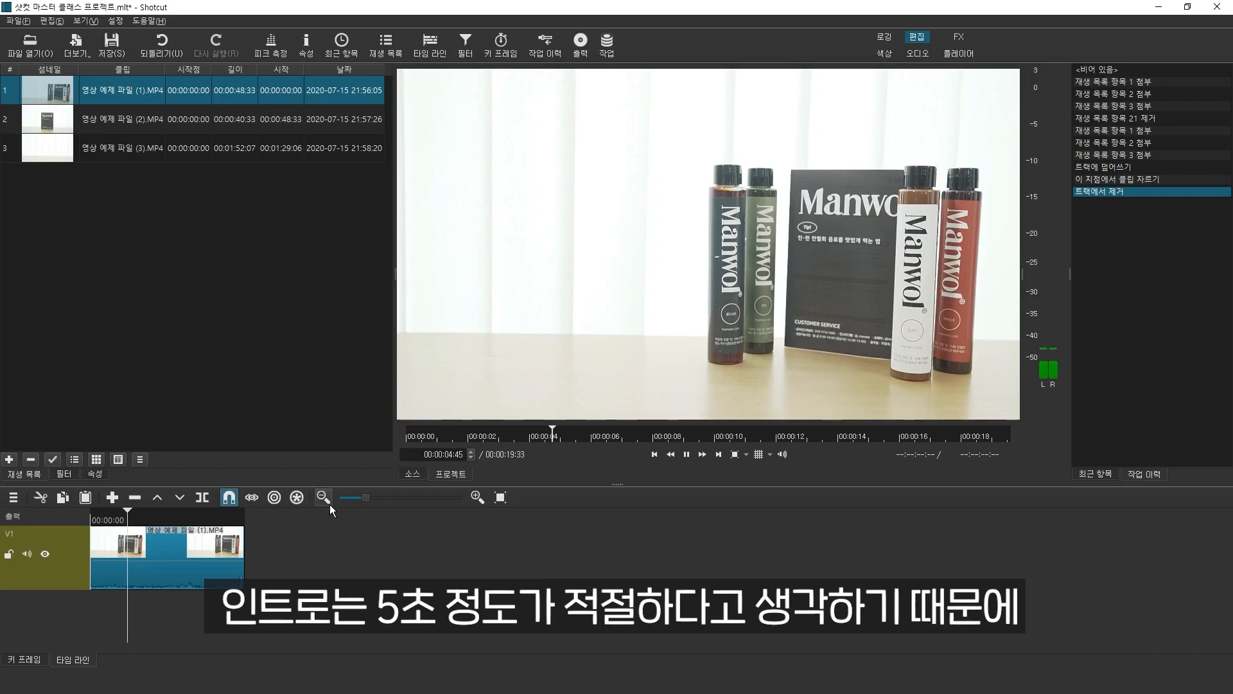
key("space")
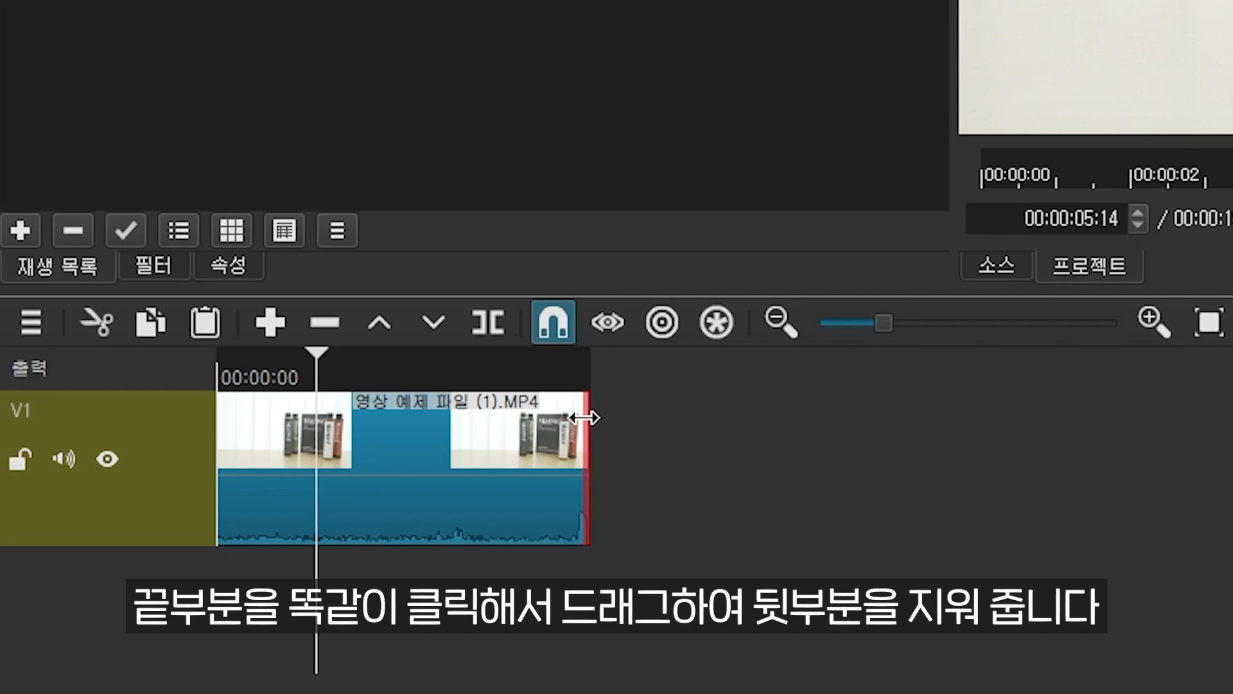
left_click_drag(578, 416, 297, 434)
left_click_drag(293, 376, 207, 356)
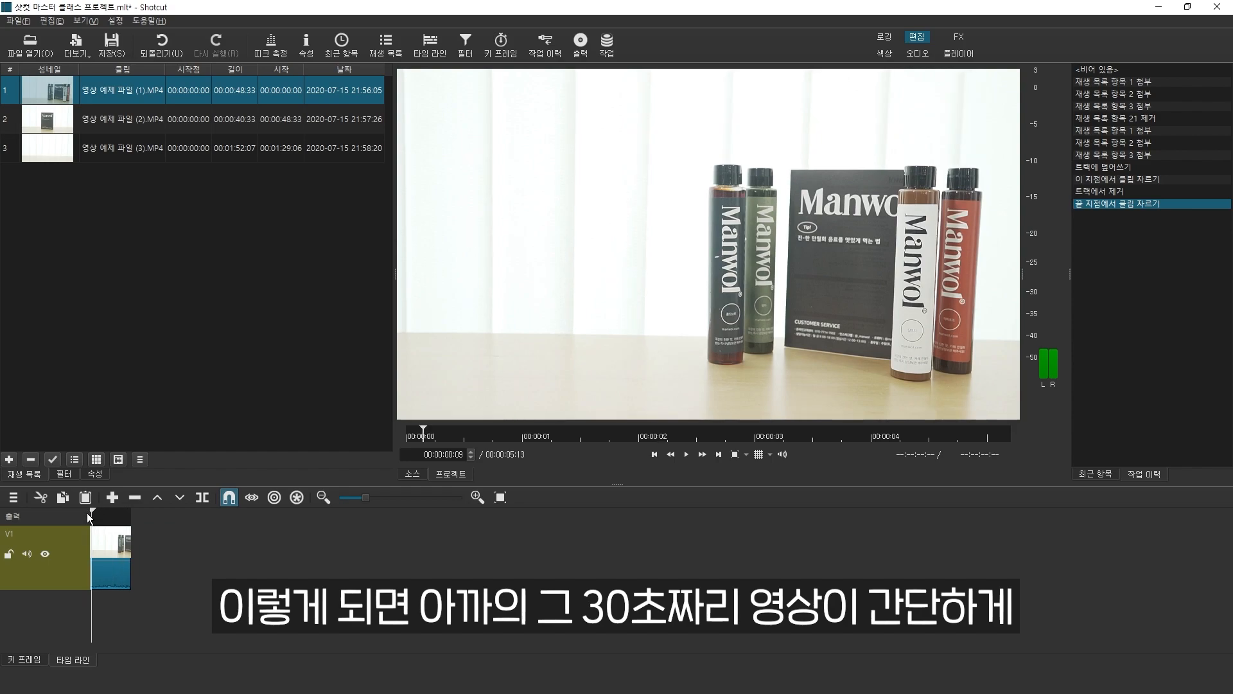
key("space")
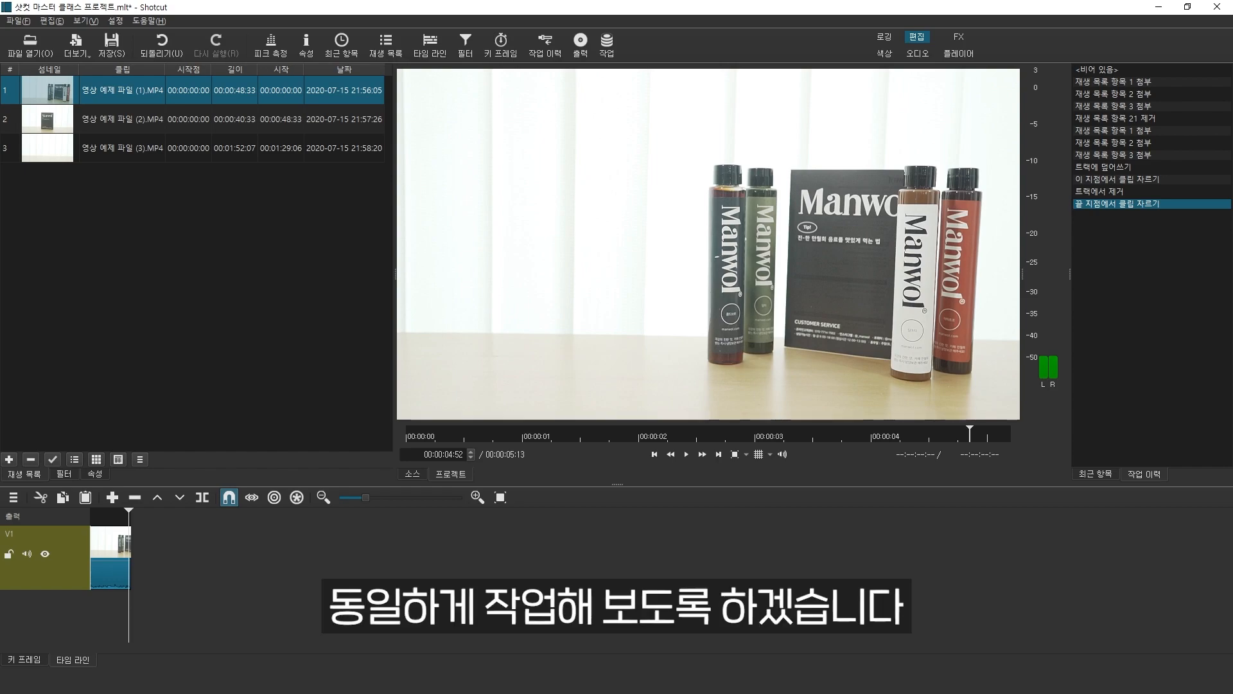
Step: Add 영상 예제 파일 (2).MP4 to V1 directly after the intro clip and play through its opening part
left_click_drag(122, 119, 190, 576)
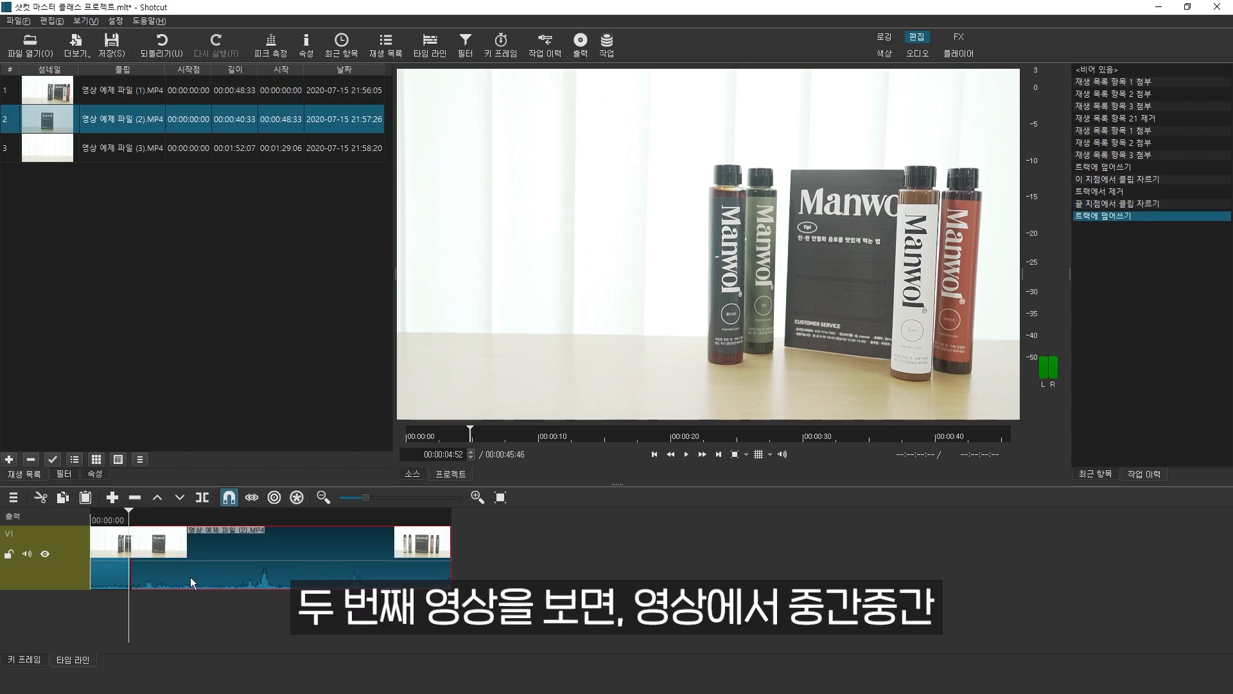
left_click(157, 518)
mouse_move(163, 518)
left_mouse_down()
mouse_move(191, 519)
mouse_move(140, 519)
left_mouse_up()
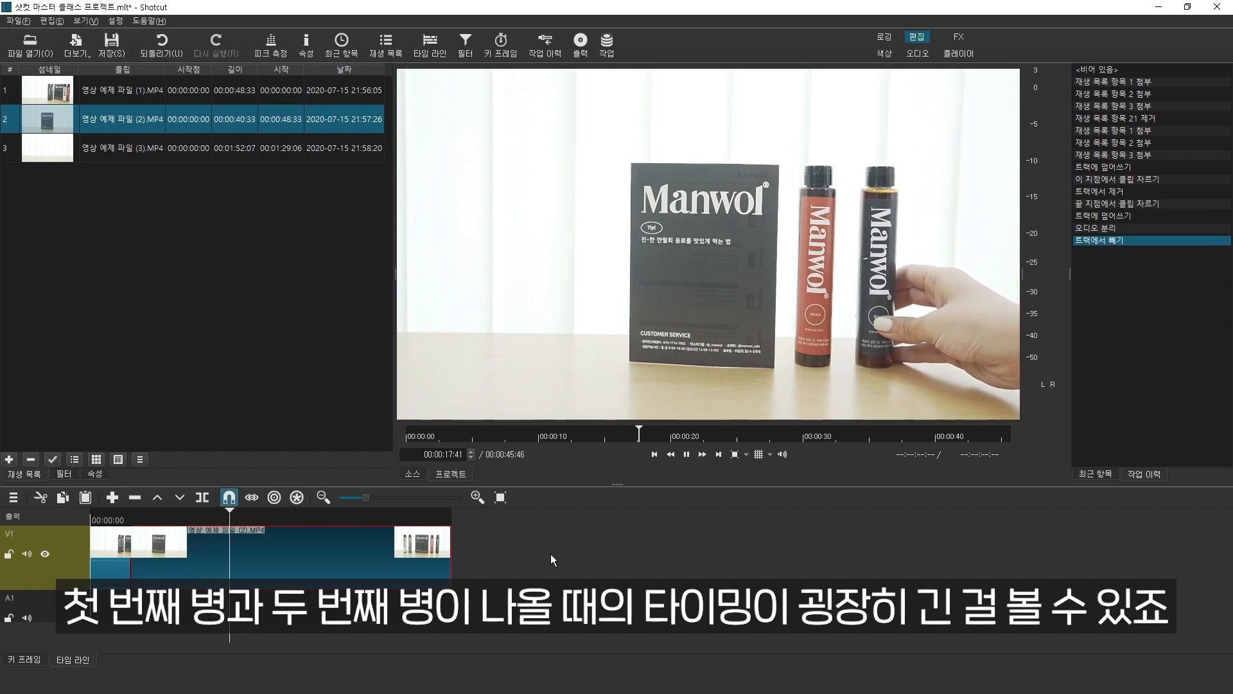
key("space")
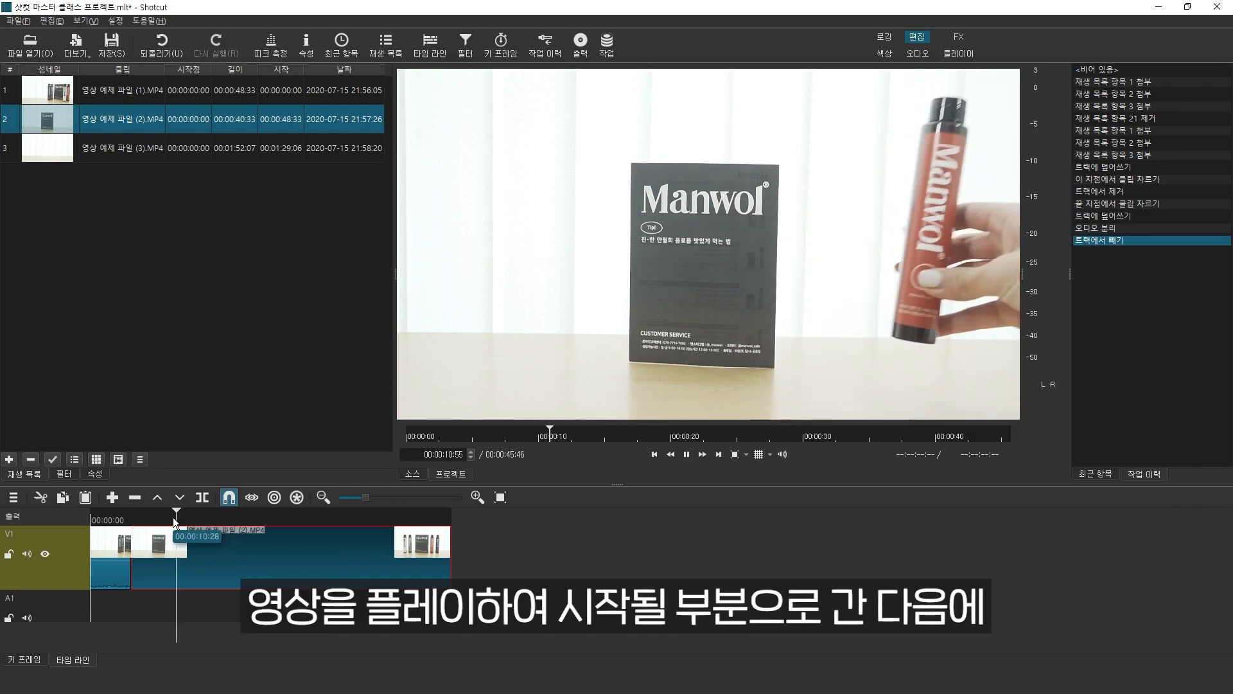
Step: Trim the second clip's beginning to about 00:00:10:32, where the first bottle enters, and play on to 00:00:13:43
left_click_drag(176, 516, 173, 514)
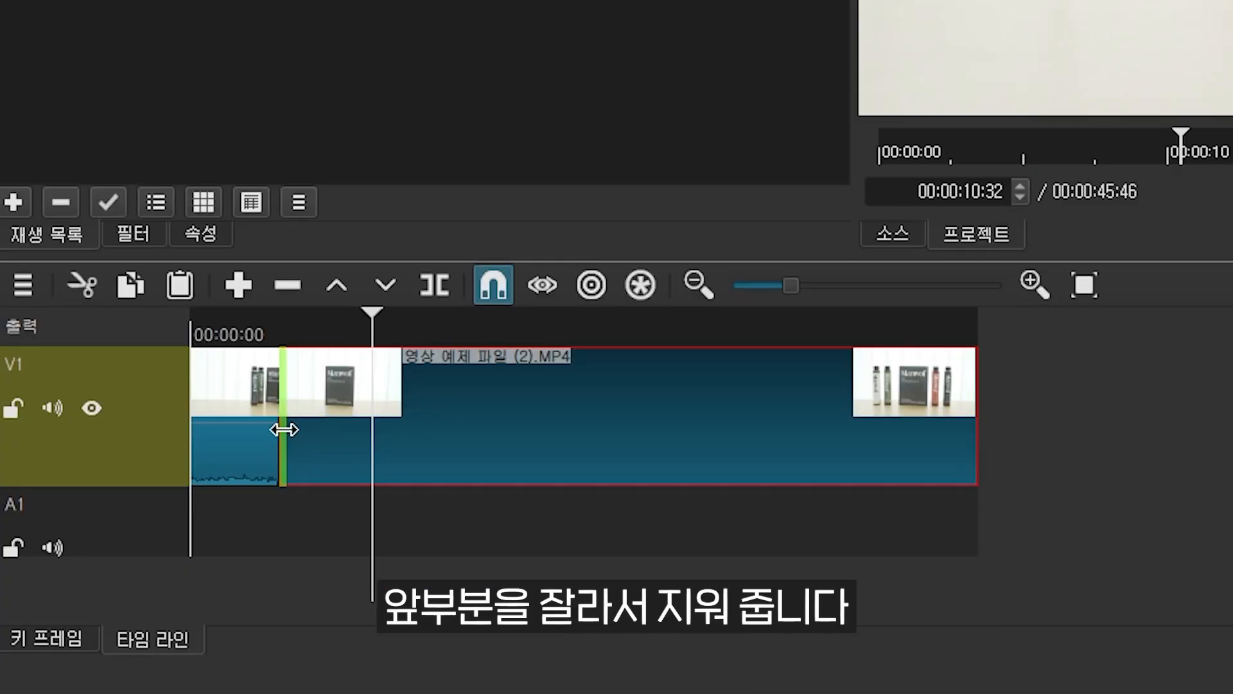
left_click_drag(284, 426, 395, 432)
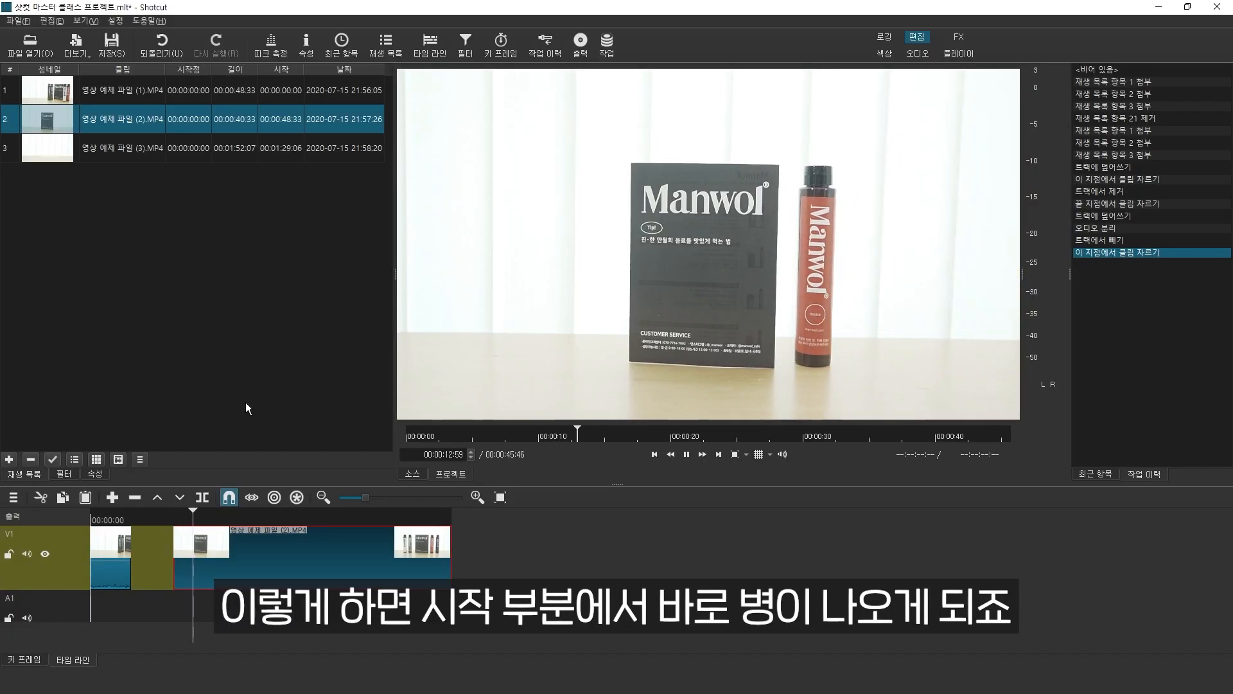
left_click(646, 131)
left_click(686, 454)
left_click(687, 455)
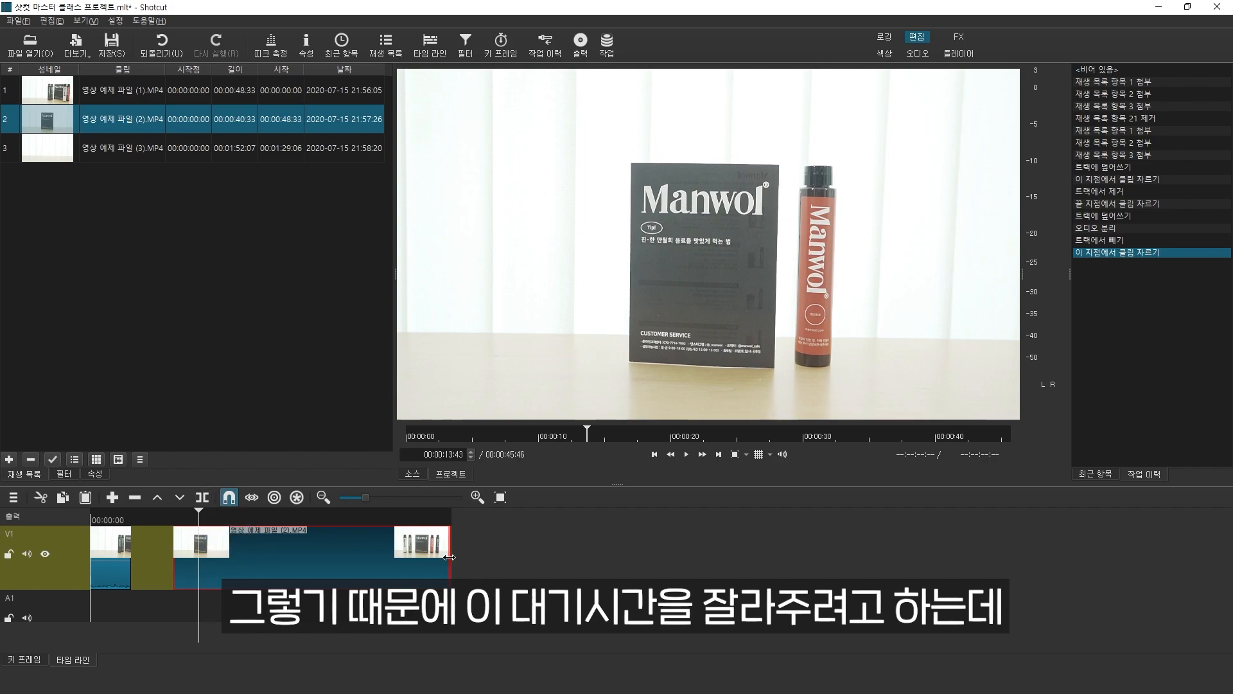
Step: Try both trimming the second clip's end back to 00:00:13:43 and splitting it there, undoing each attempt
left_click_drag(449, 549, 187, 549)
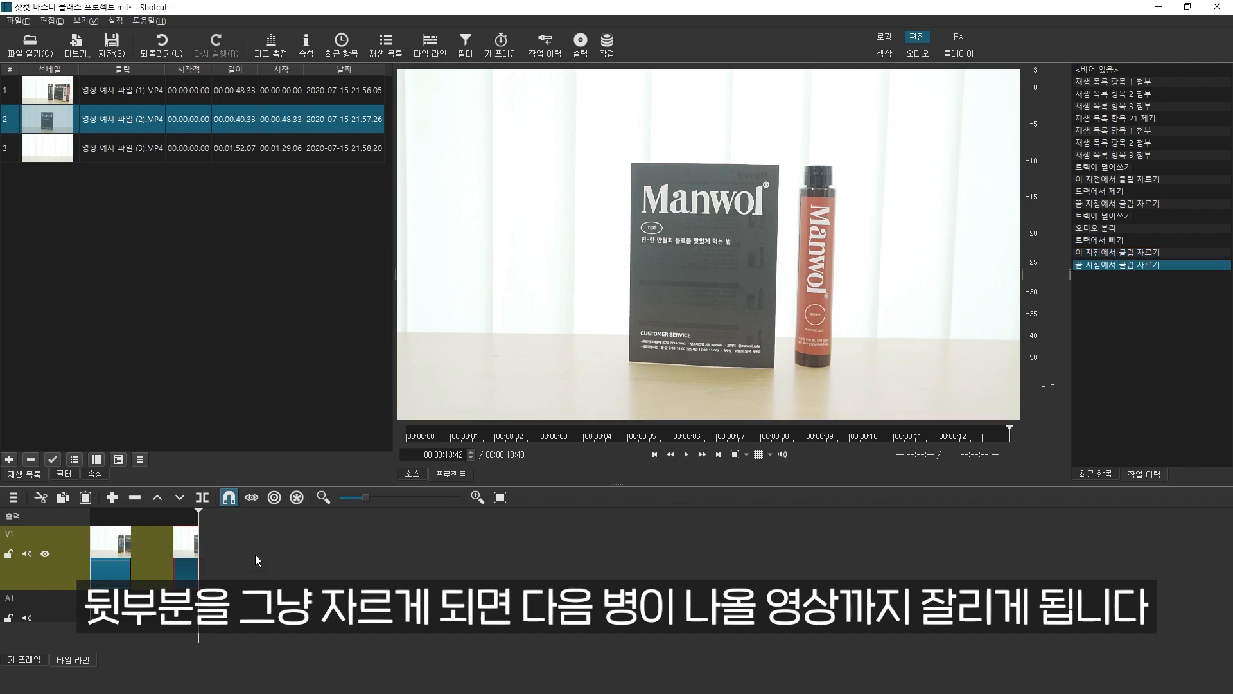
key("ctrl+z")
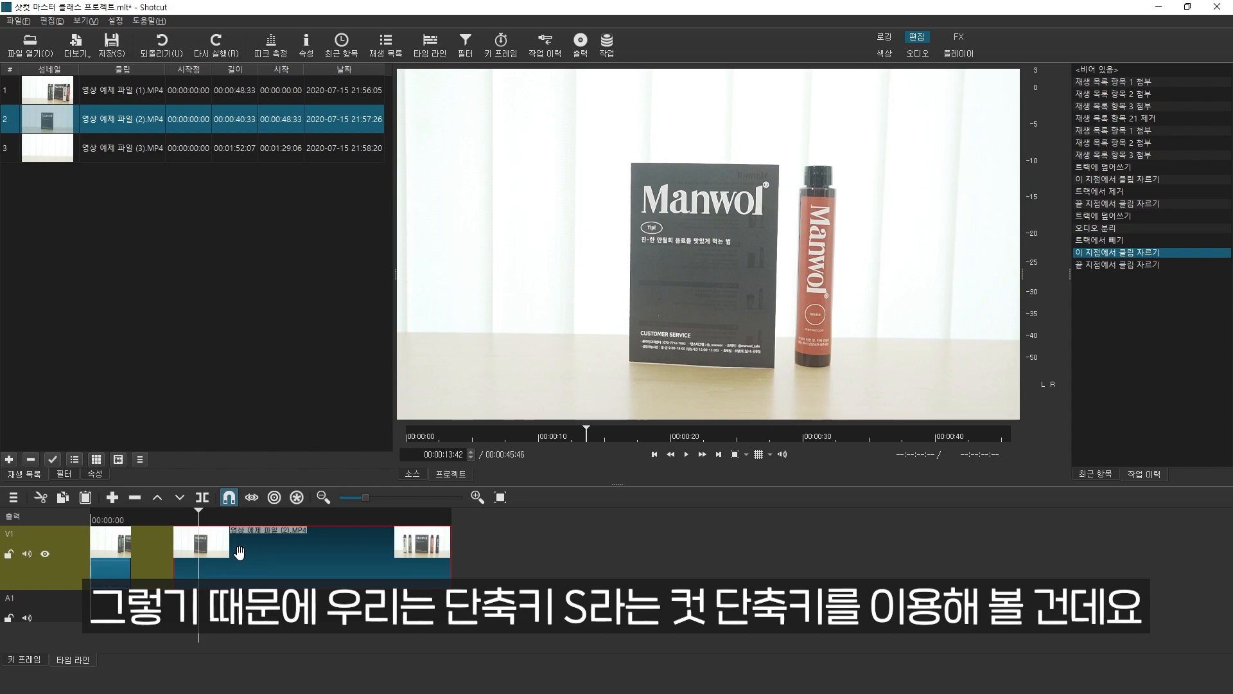
key("s")
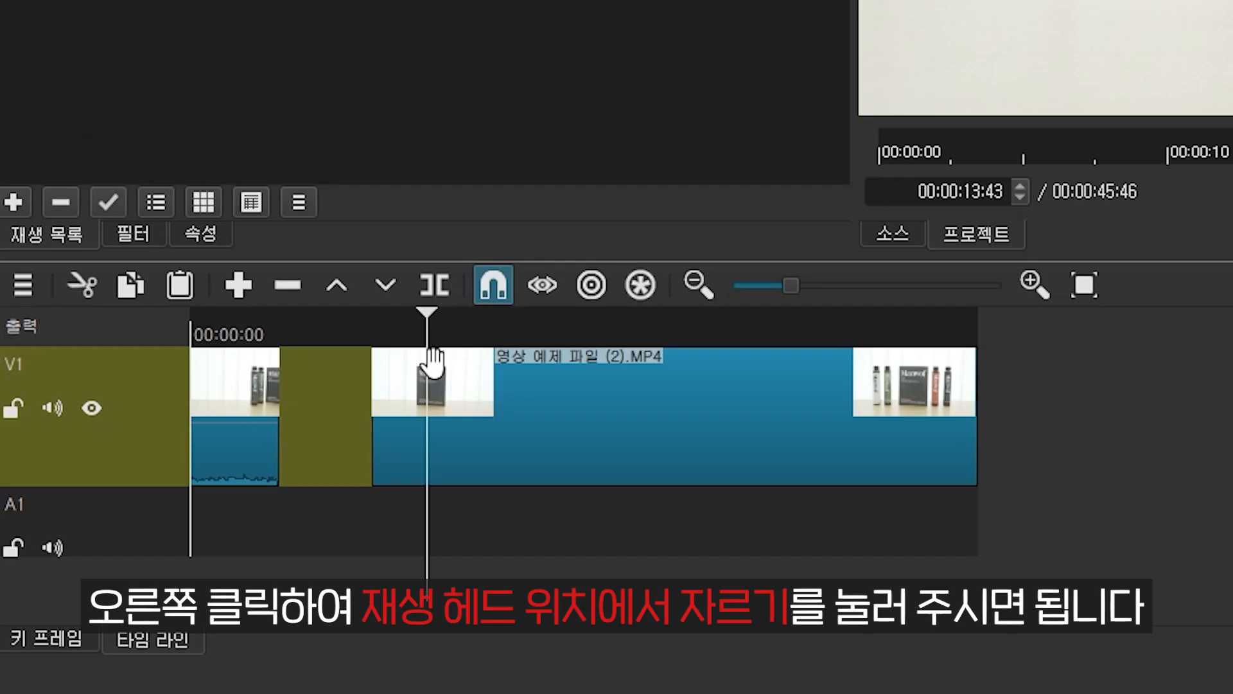
right_click(202, 533)
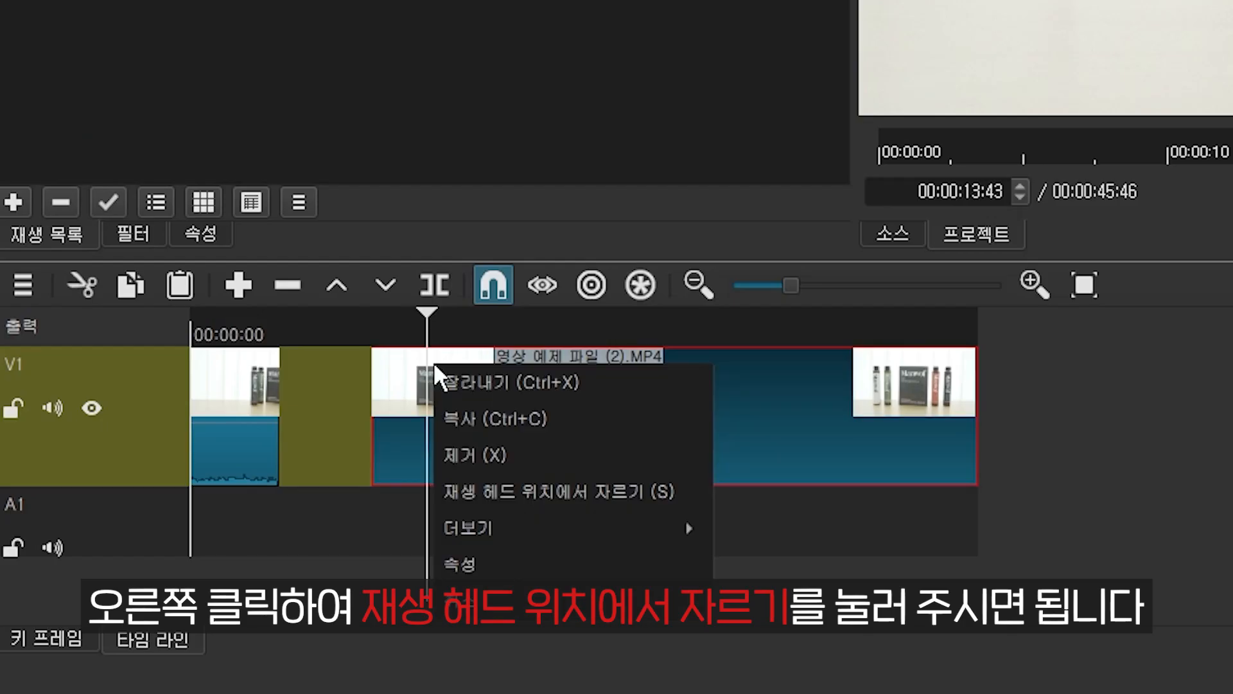
left_click(556, 494)
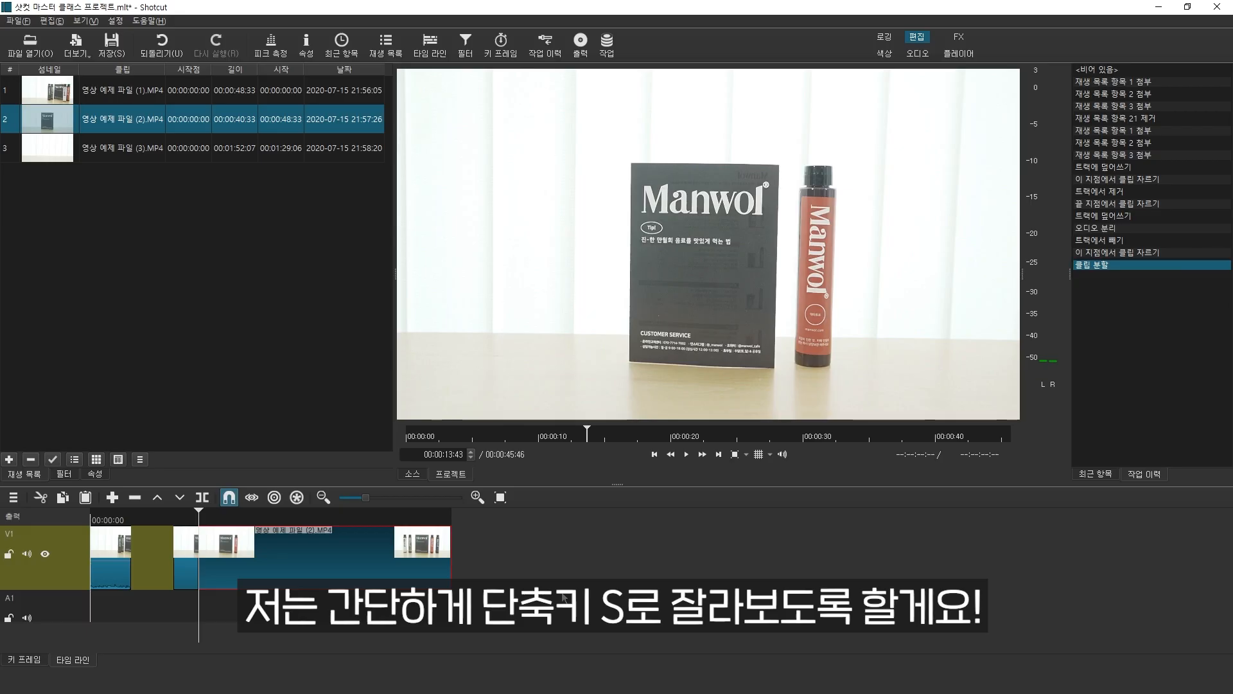
key("ctrl+z")
Step: Replay the second clip from its start and split it at 00:00:13:34, where the hand leaves the frame
left_click_drag(204, 518, 172, 515)
key("space")
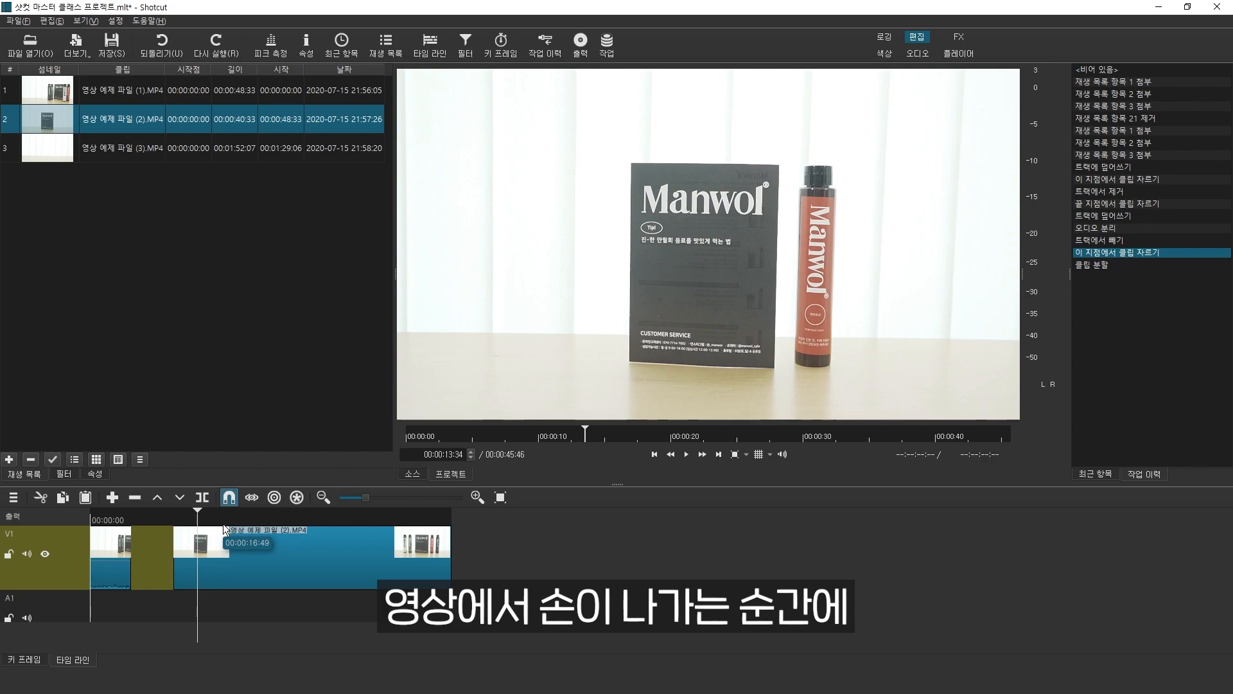
key("s")
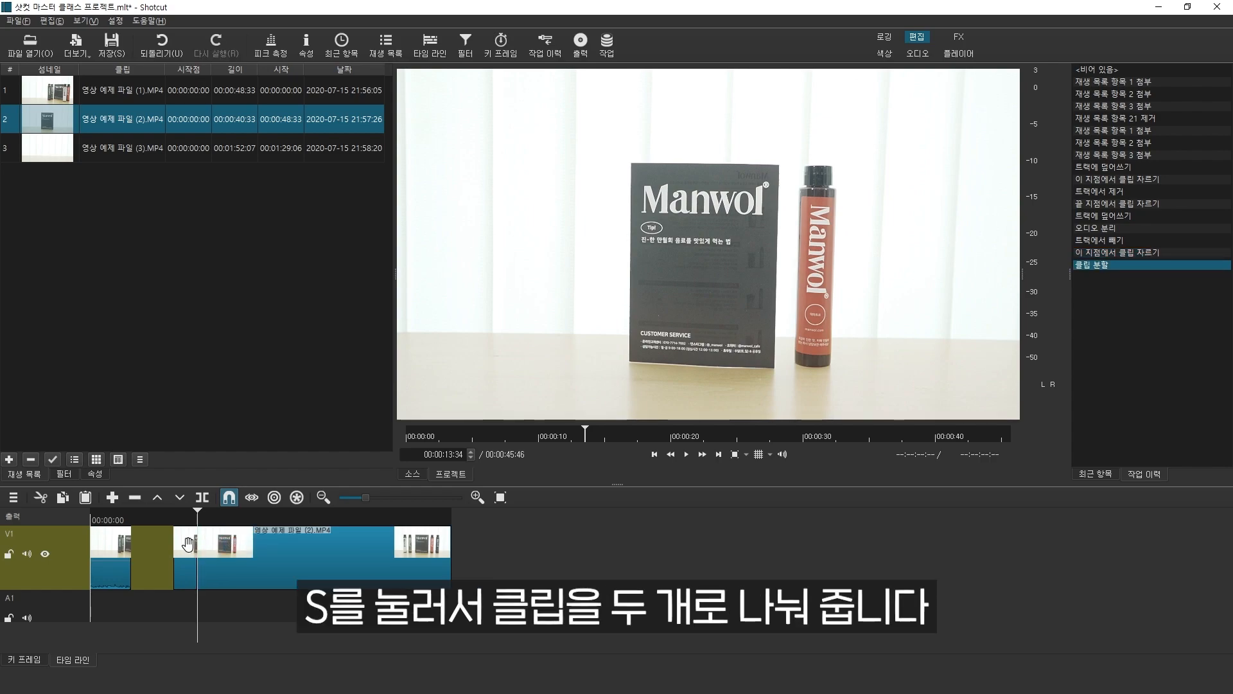
Step: Split the second clip's remainder at 00:00:15:40, just before the second bottle enters, and lift out the waiting section between the two cuts
left_click(246, 551)
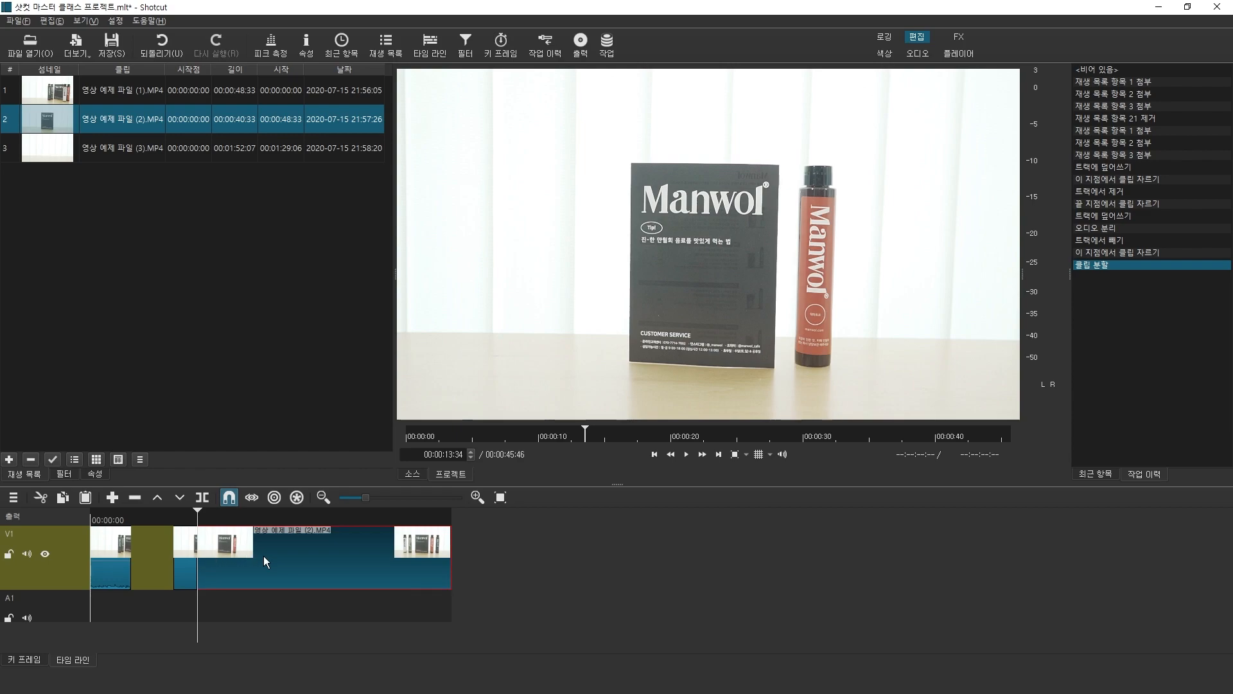
mouse_move(197, 512)
left_mouse_down()
mouse_move(226, 511)
mouse_move(214, 511)
left_mouse_up()
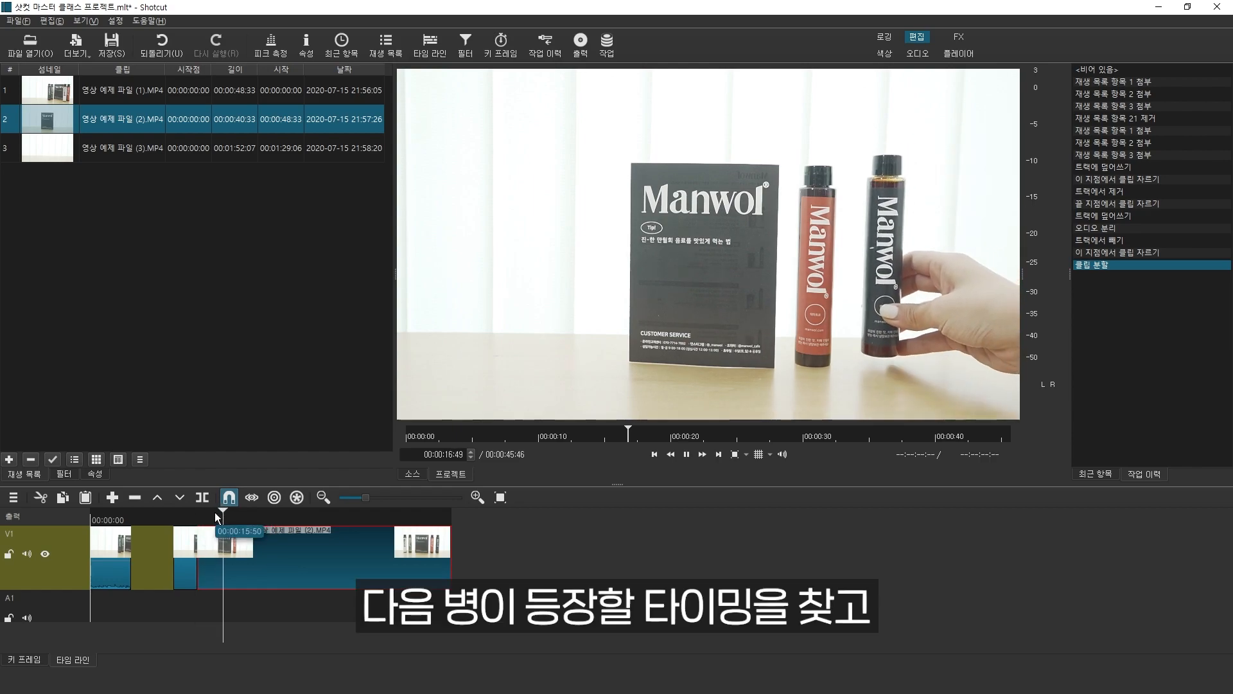
key("s")
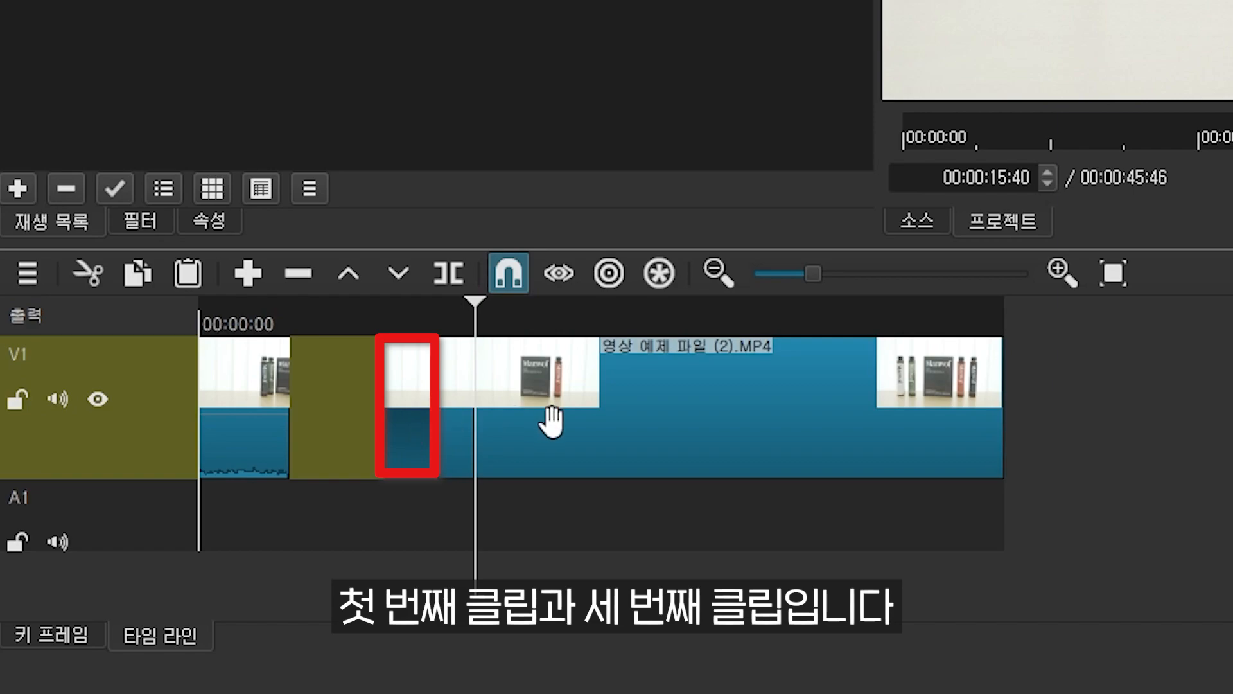
left_click(452, 422)
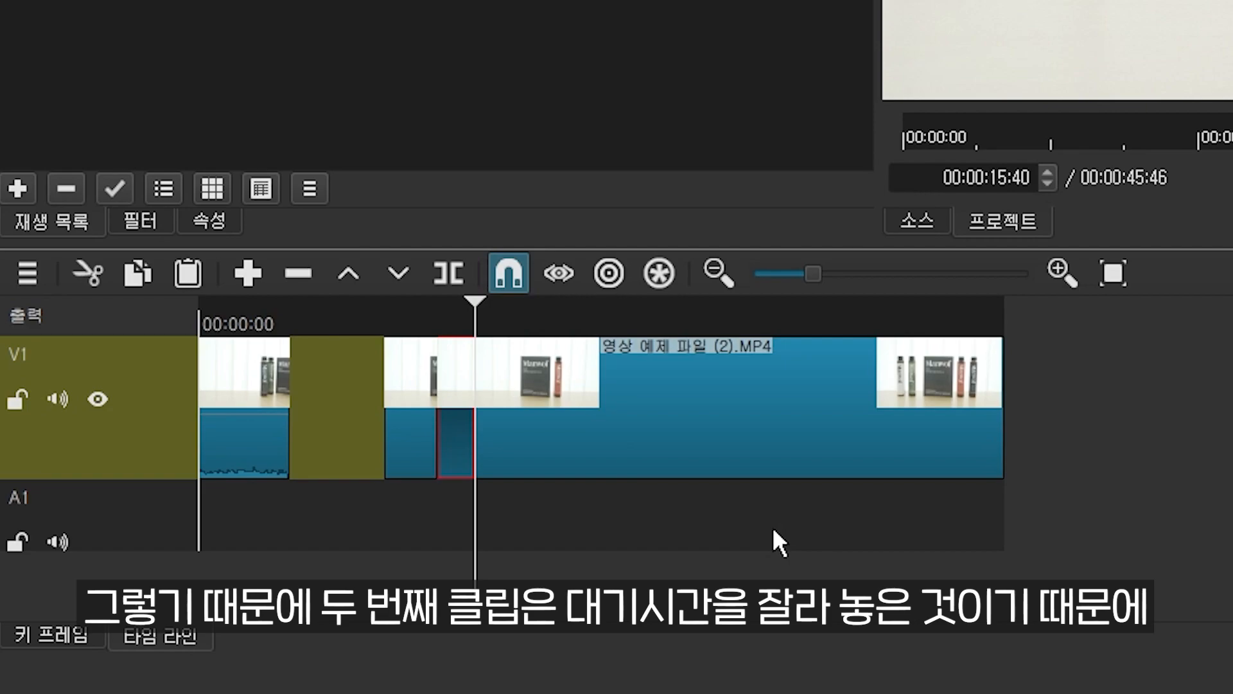
left_click(459, 419)
key("Delete")
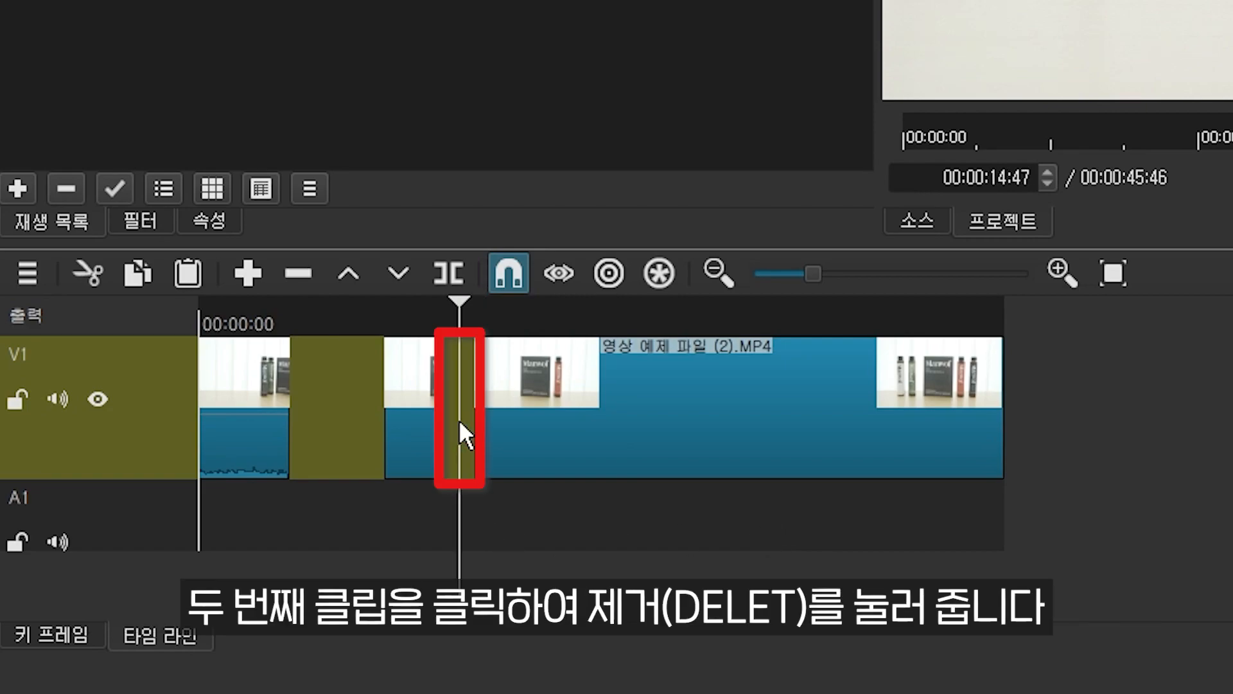
Step: Move the following segment back against the first bottle's segment to close the gap, and play across the join
left_click(761, 396)
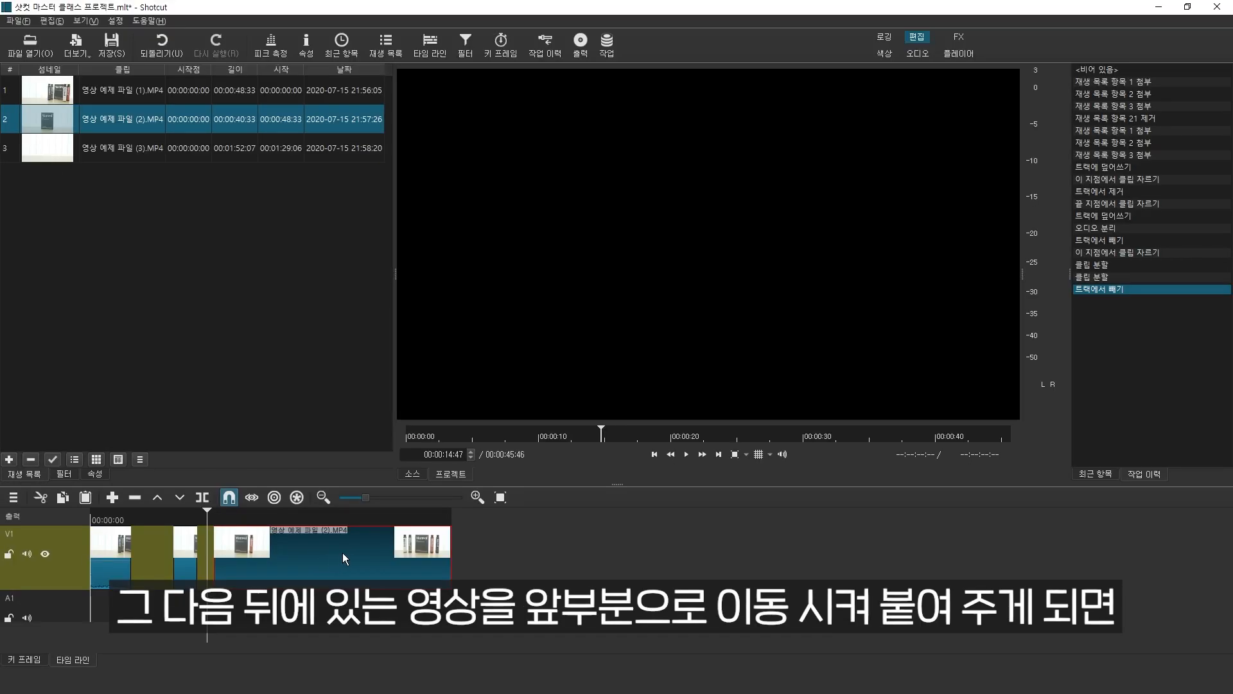
left_click_drag(295, 554, 276, 550)
left_click_drag(193, 511, 173, 512)
left_click(686, 454)
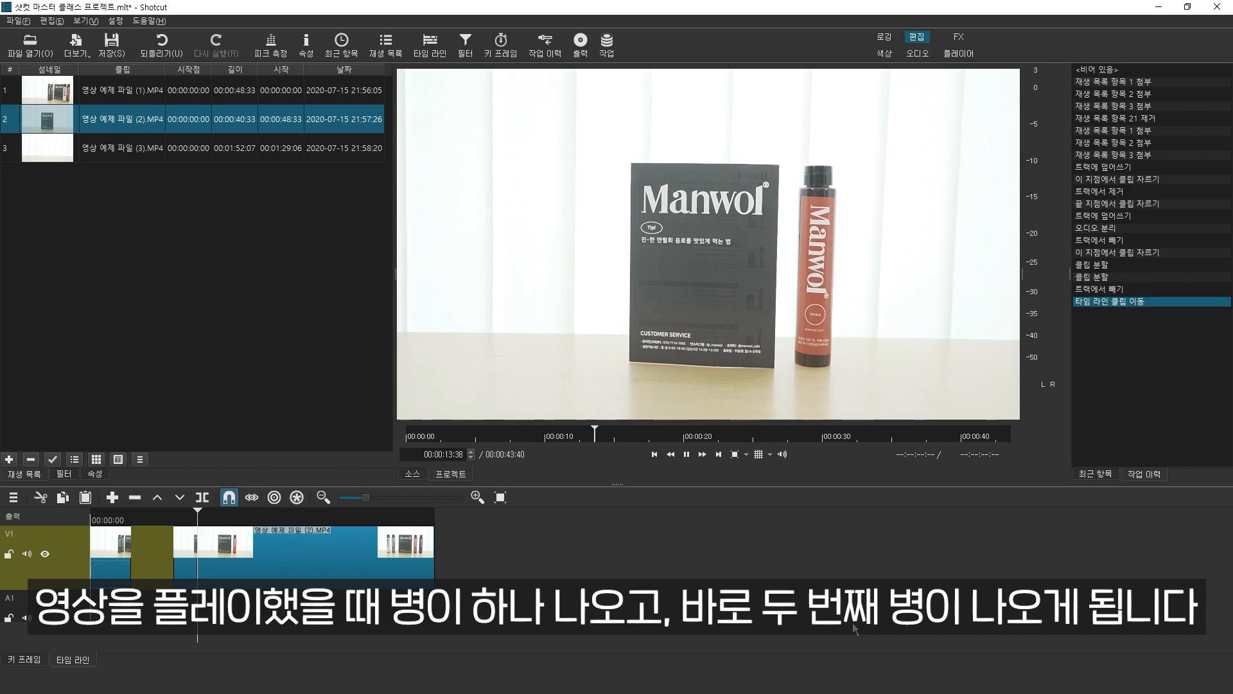
left_click(688, 459)
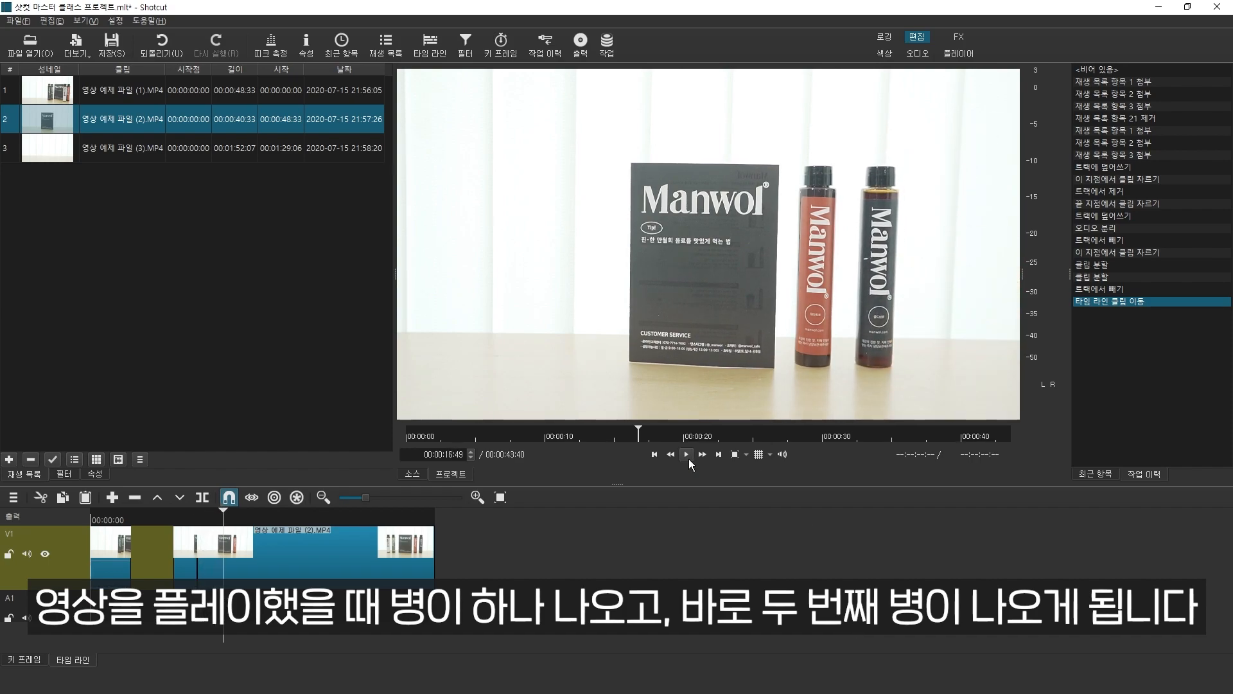
Step: Play the second bottle's segment and split it at 00:00:16:13, where the hand has left the frame
left_click(206, 513)
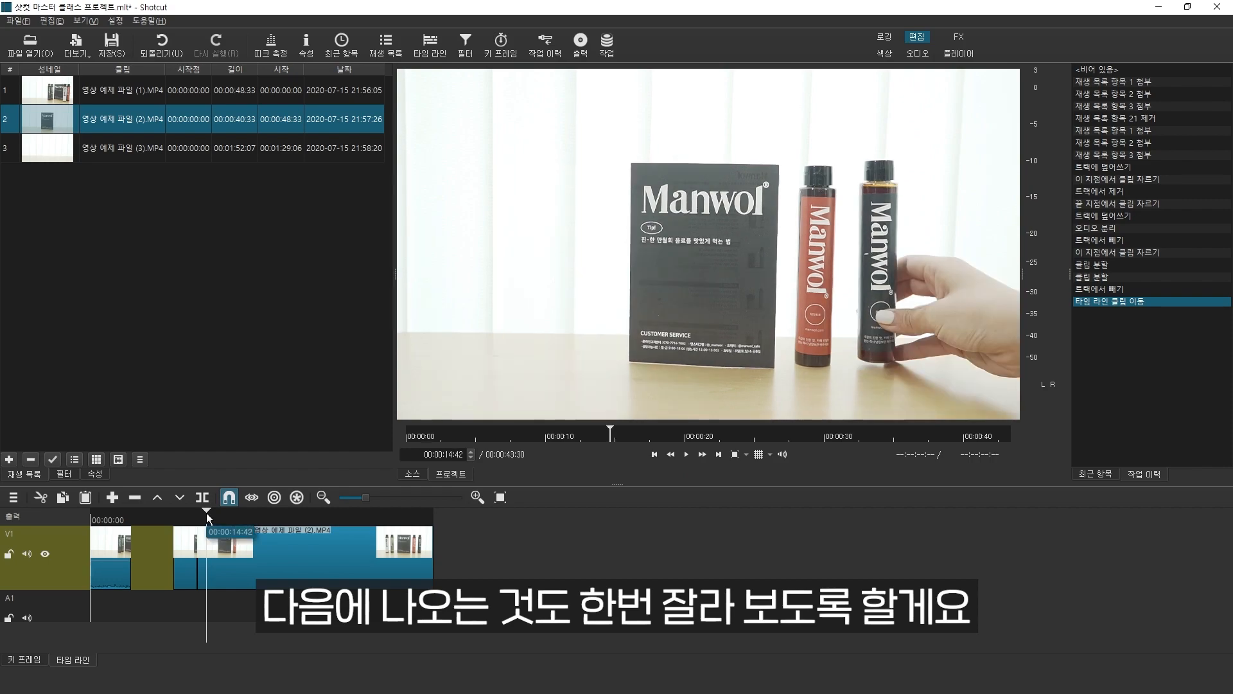
key("space")
key("space")
left_click(262, 563)
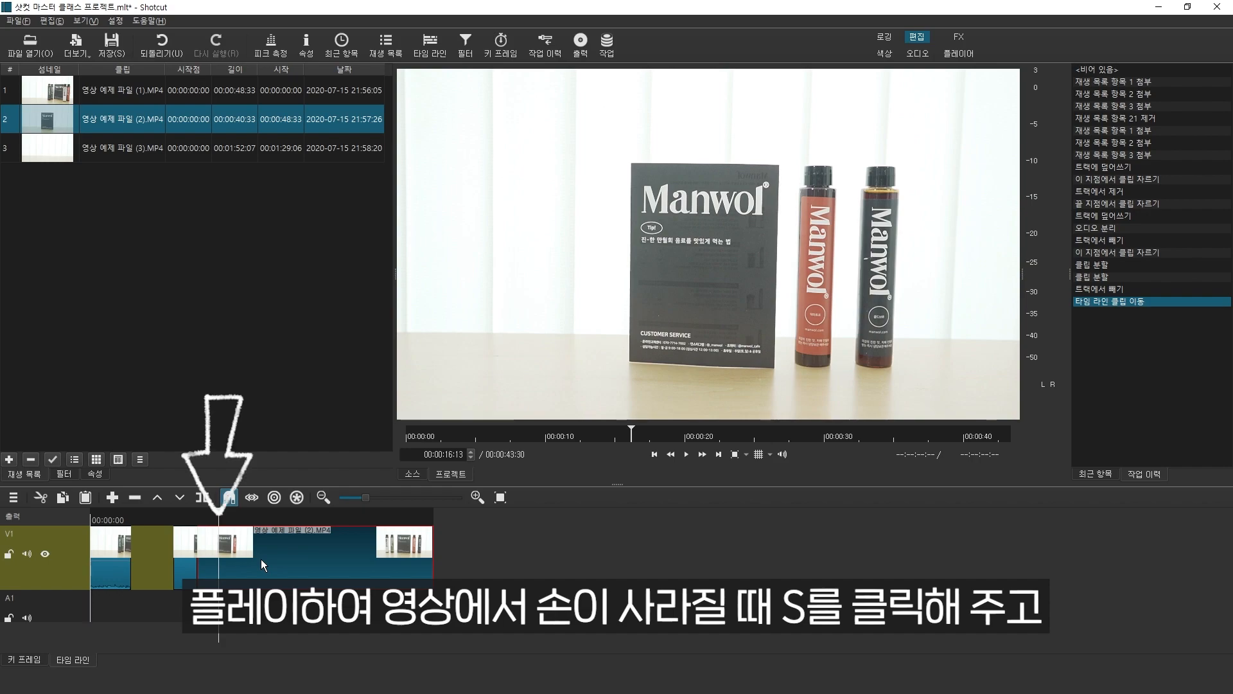
key("s")
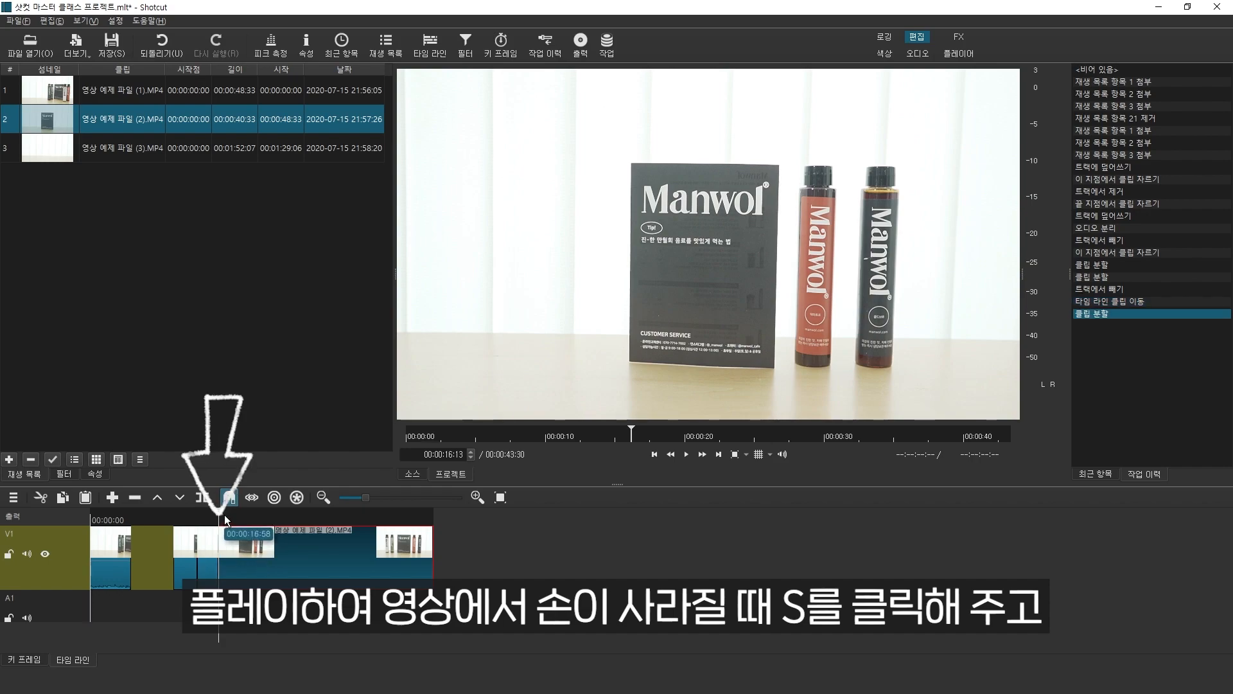
Step: Split the remaining clip at 00:00:22:01, just before the green bottle enters, and lift out the waiting section ahead of it
key("space")
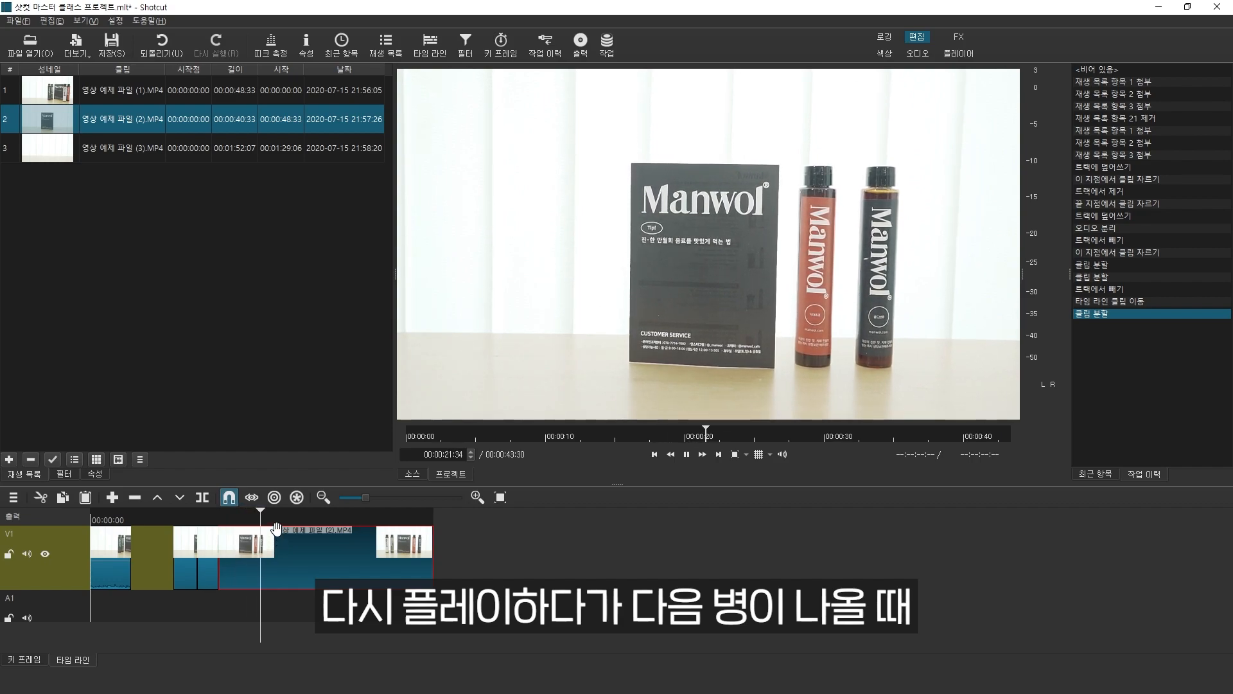
key("space")
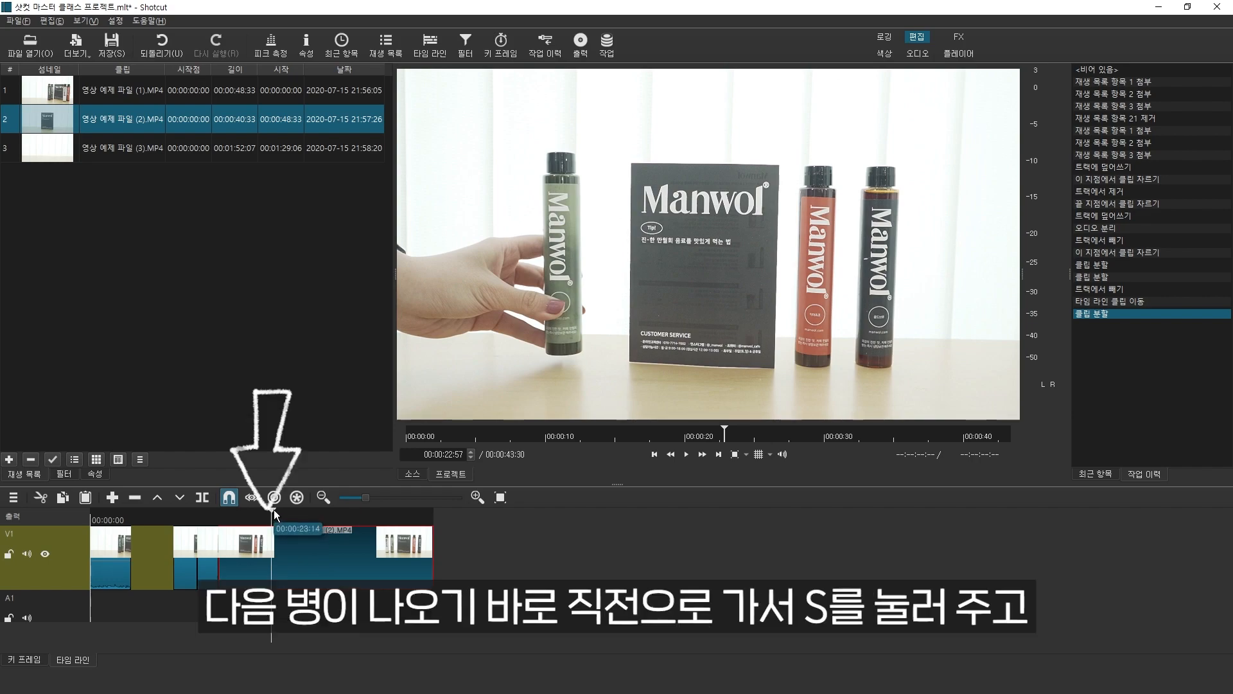
left_click(270, 515)
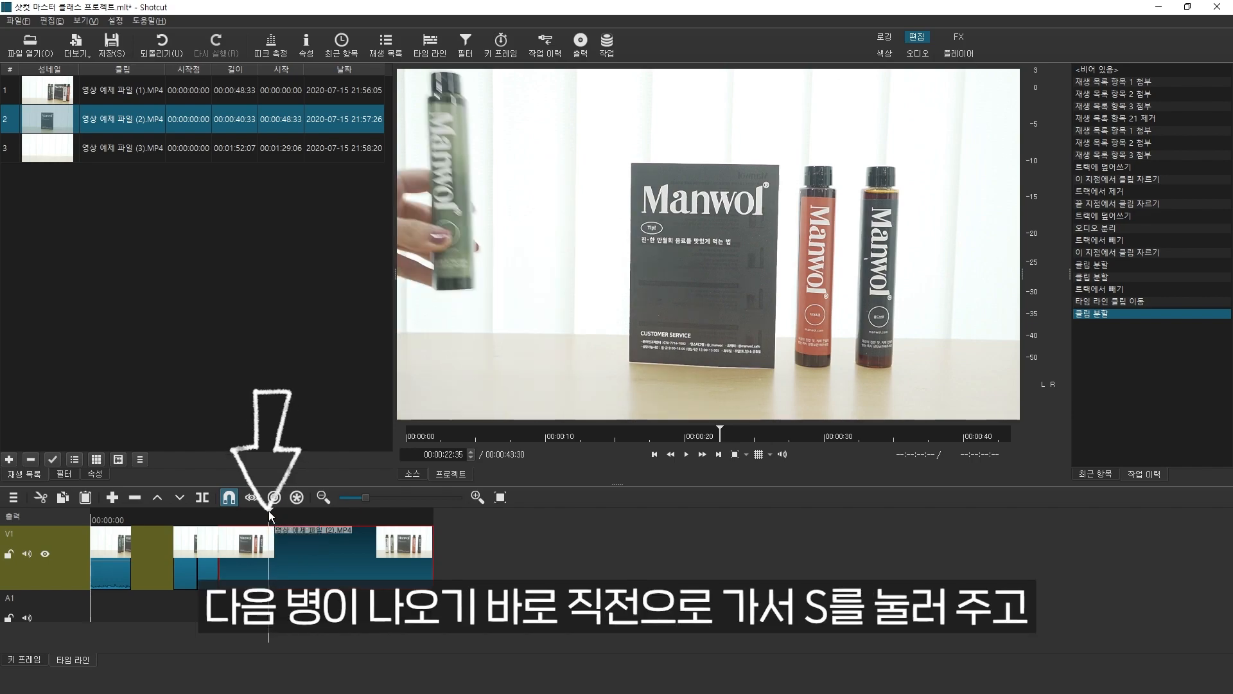
left_click(266, 515)
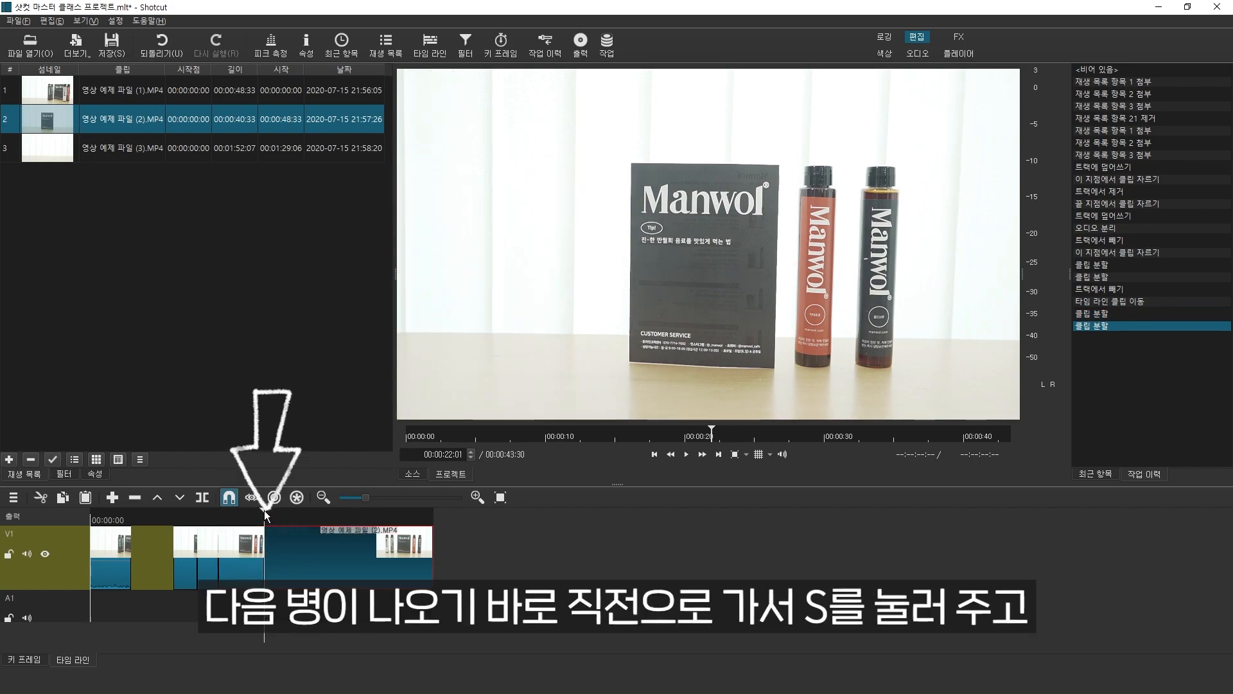
key("s")
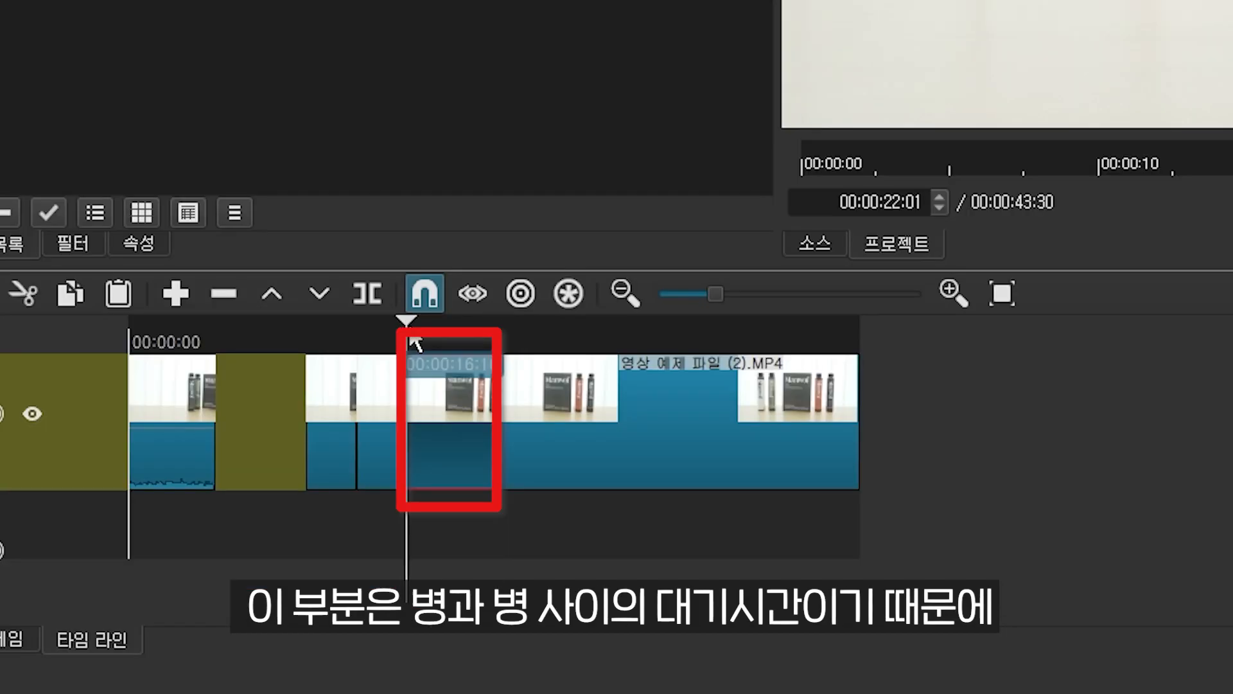
left_click(454, 341)
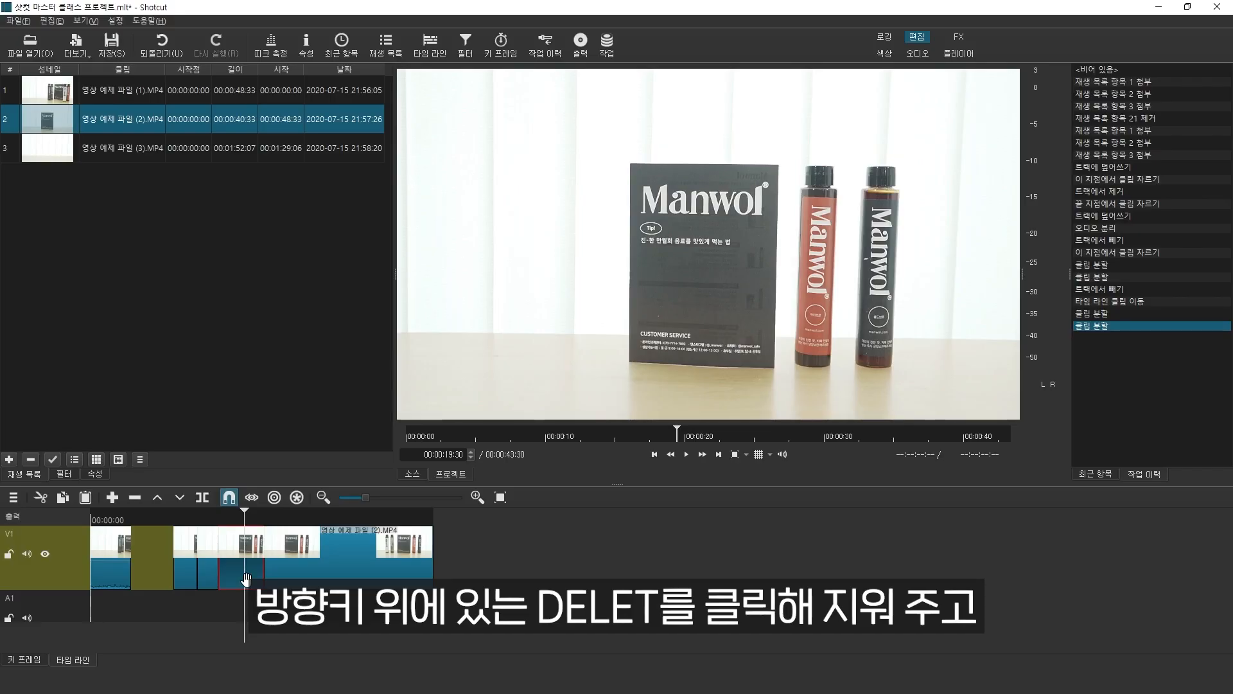
key("Delete")
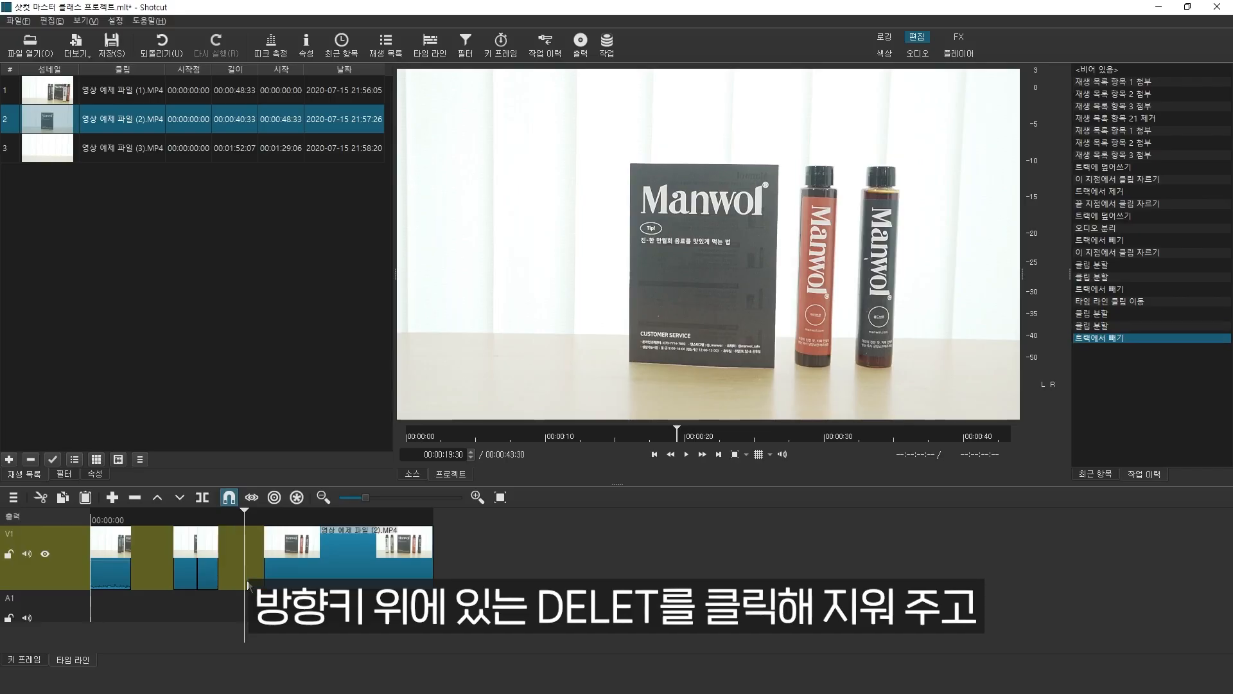
Step: Play the green bottle's segment and split it at 00:00:24:35, once the hand has left the frame
left_click(267, 515)
key("space")
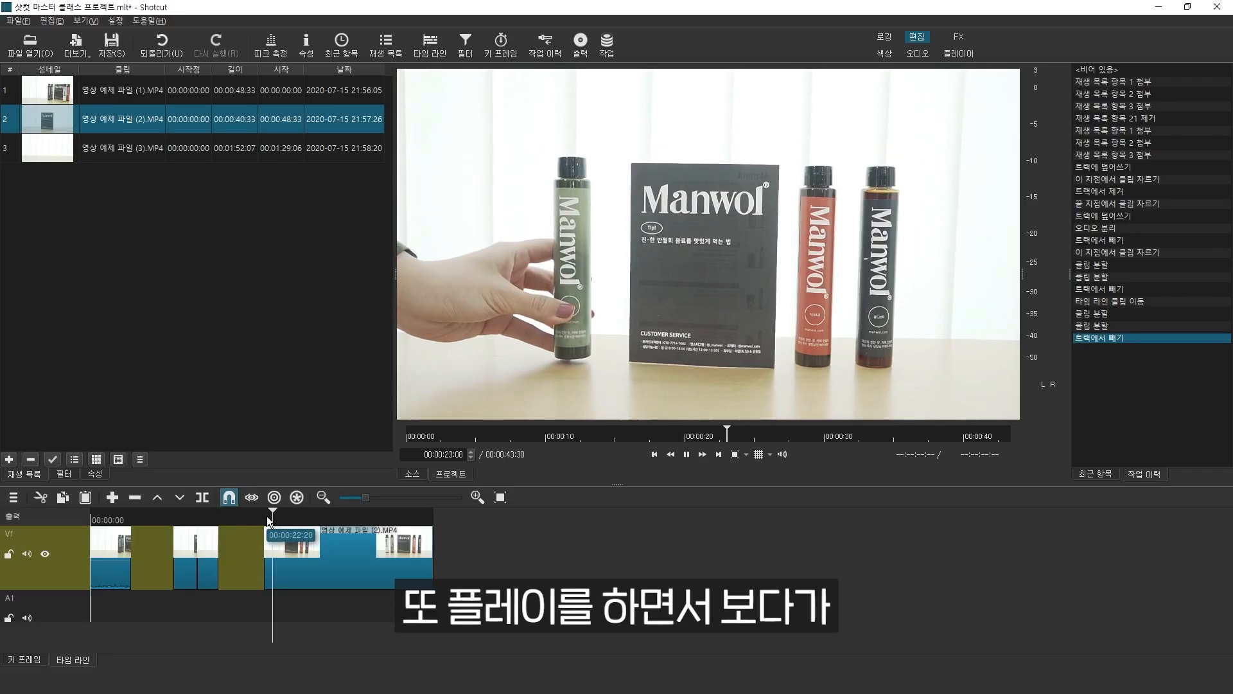
key("space")
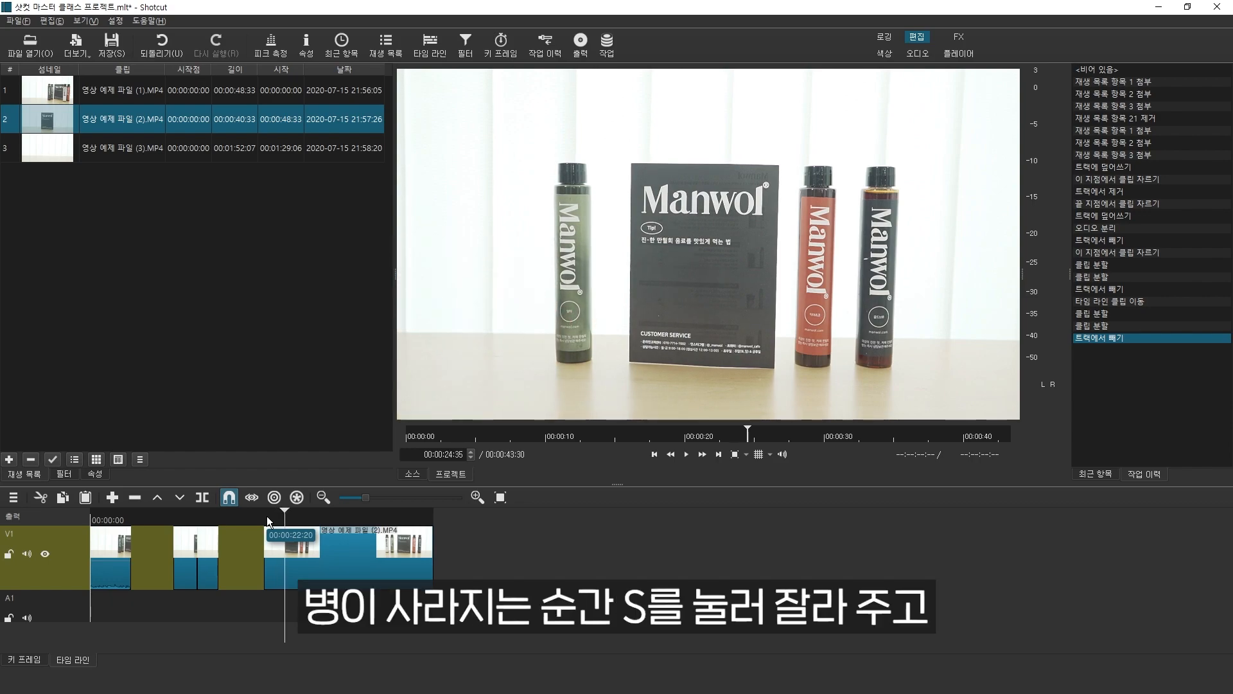
left_click(294, 552)
key("s")
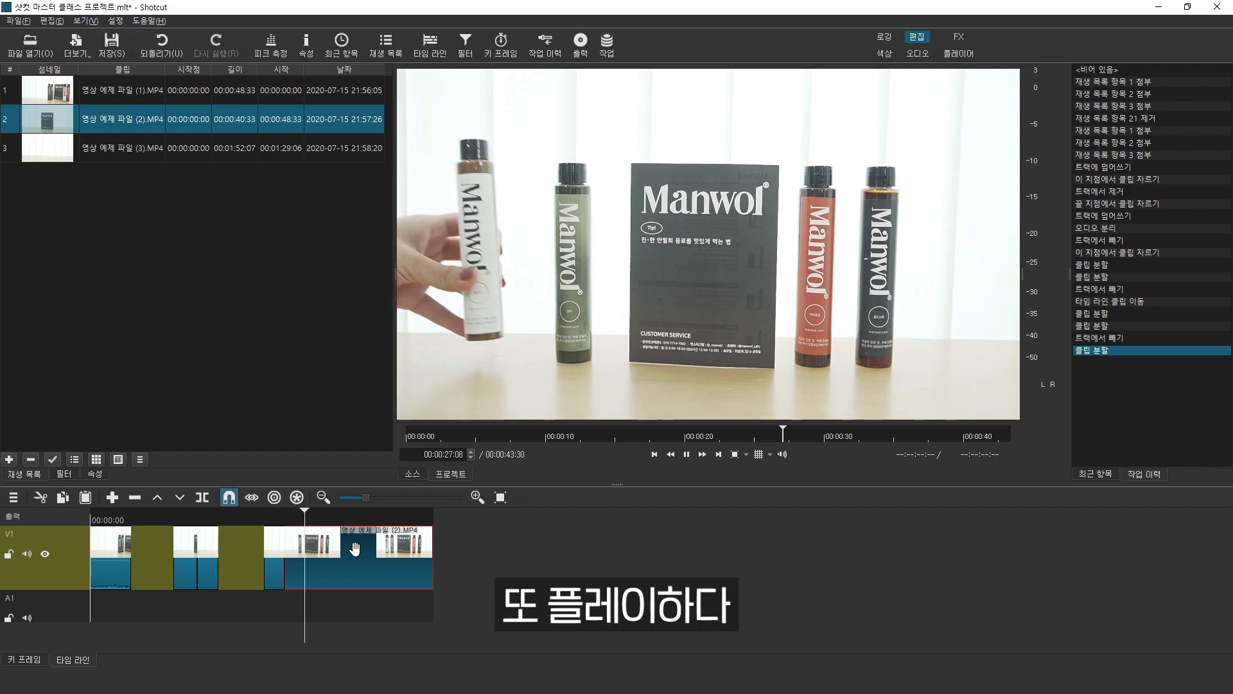
Step: Split the remaining clip at 00:00:26:39, just before the white bottle enters, and lift out the waiting section ahead of it
key("space")
left_click_drag(305, 513, 300, 511)
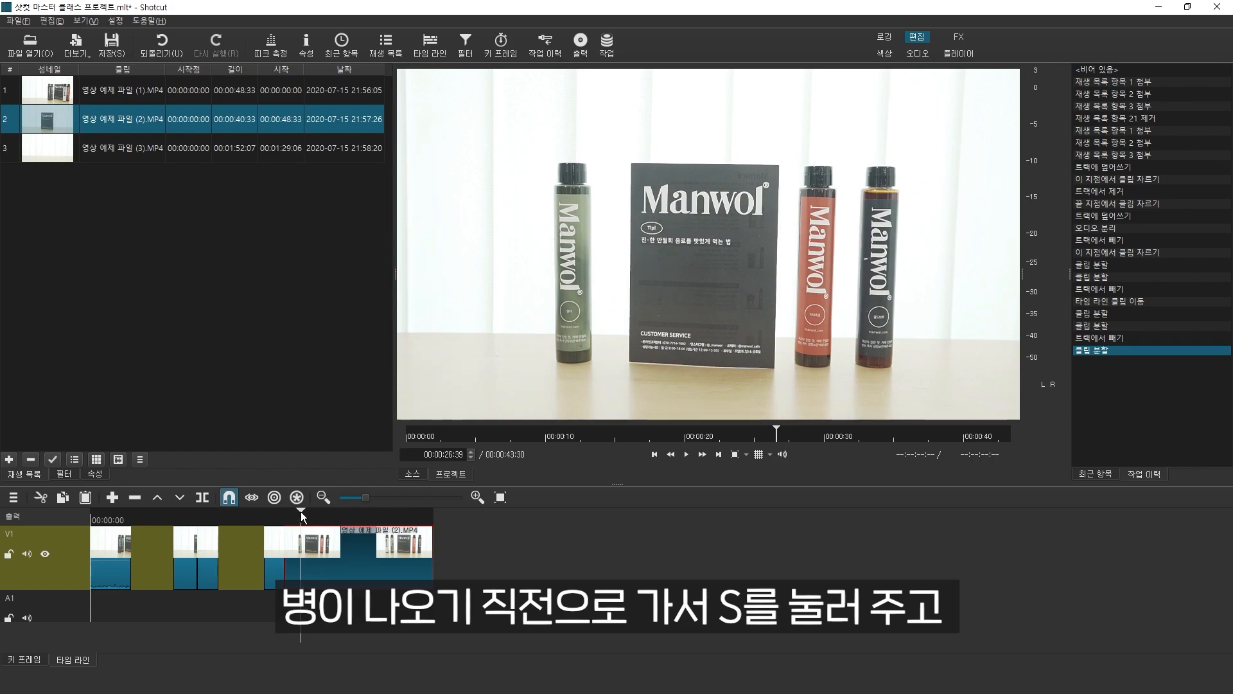
key("s")
left_click(295, 549)
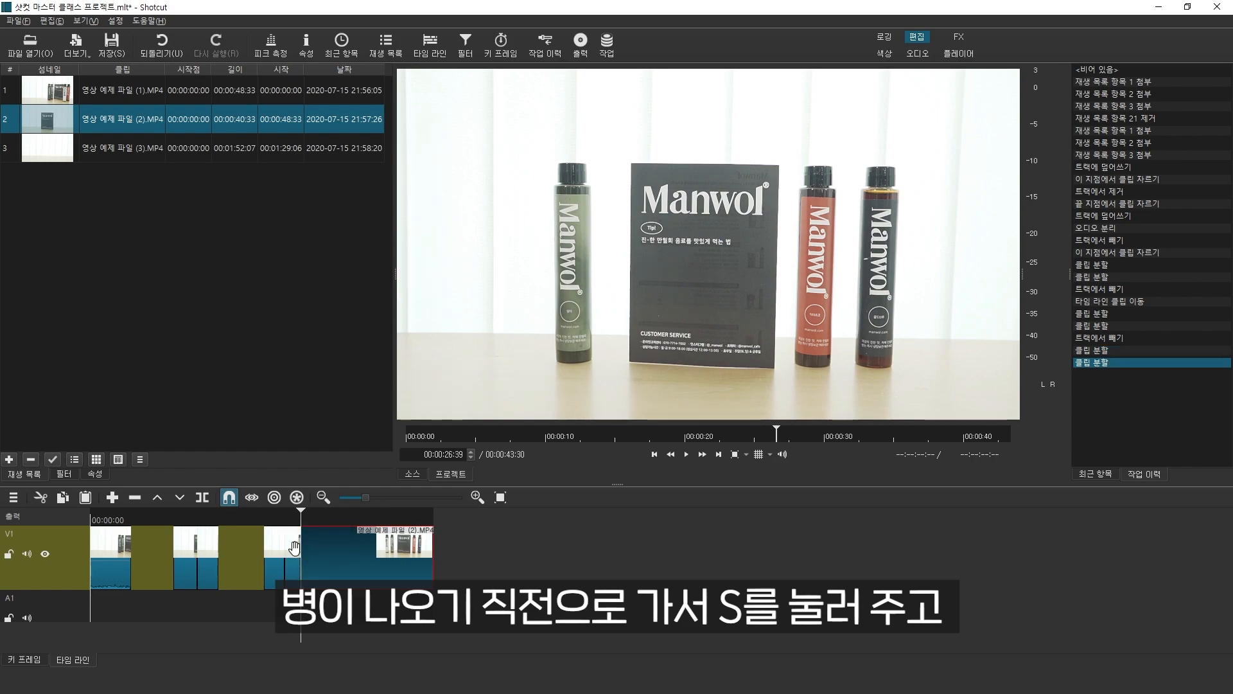
key("Delete")
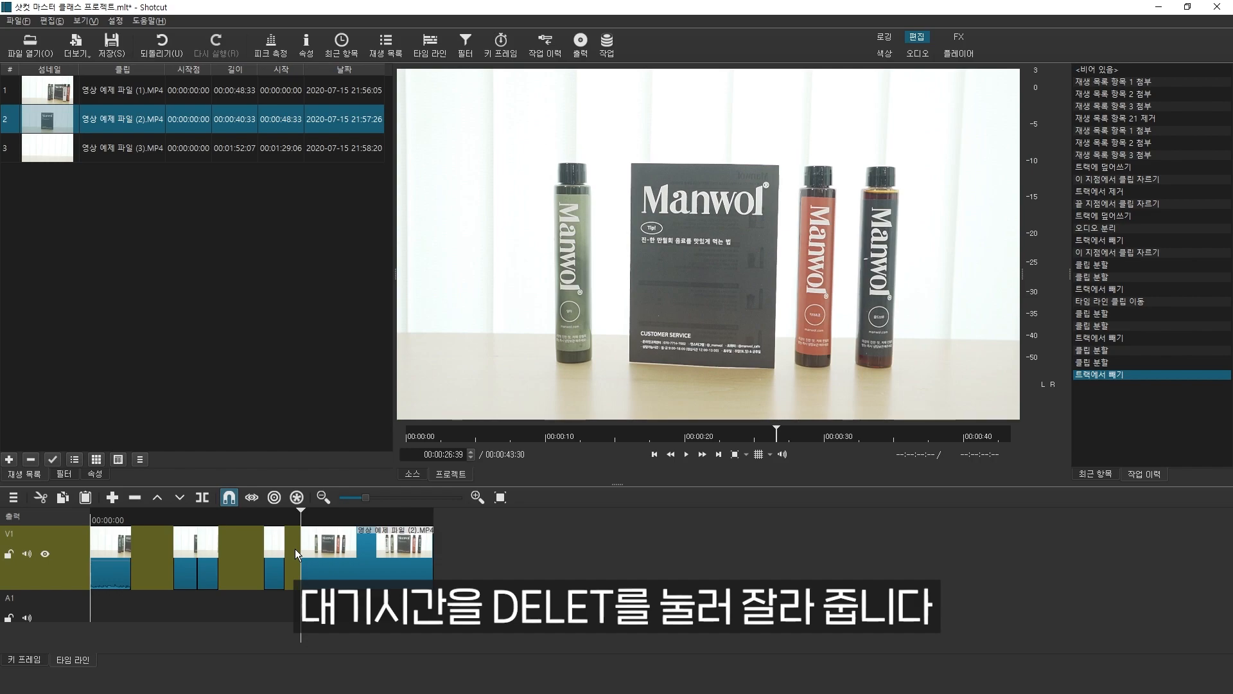
Step: Play the white bottle's segment and trim the end of the last clip back to about 00:00:30:13
key("space")
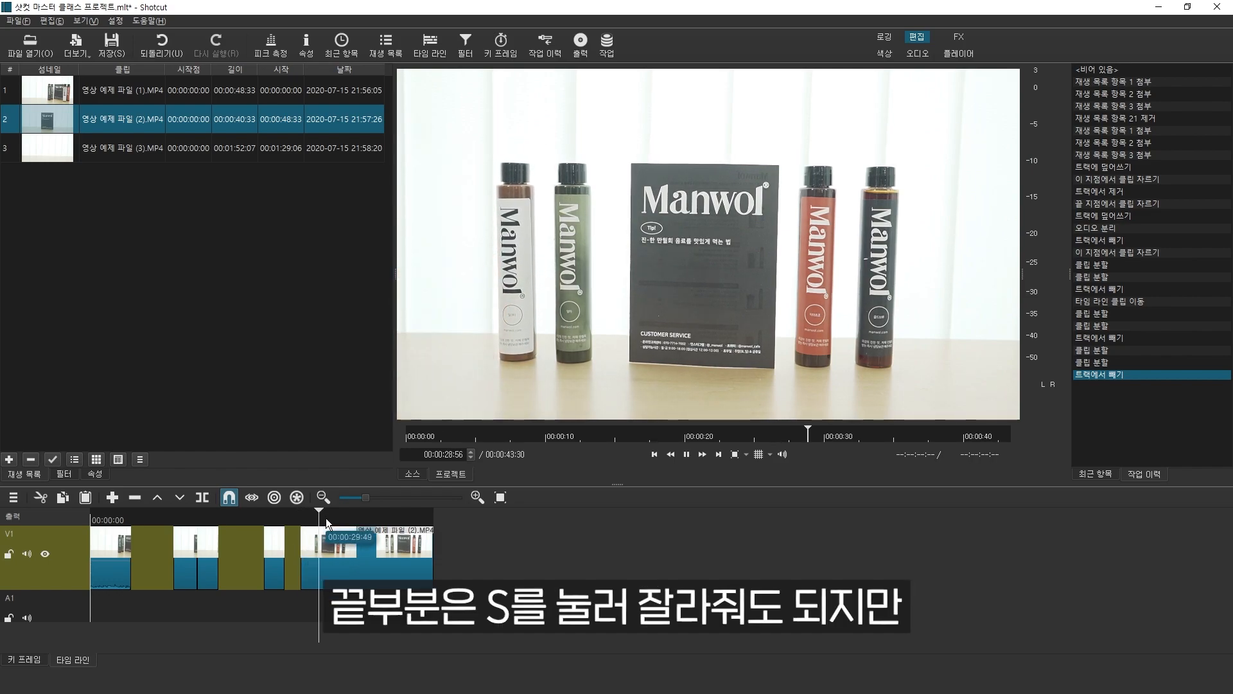
key("space")
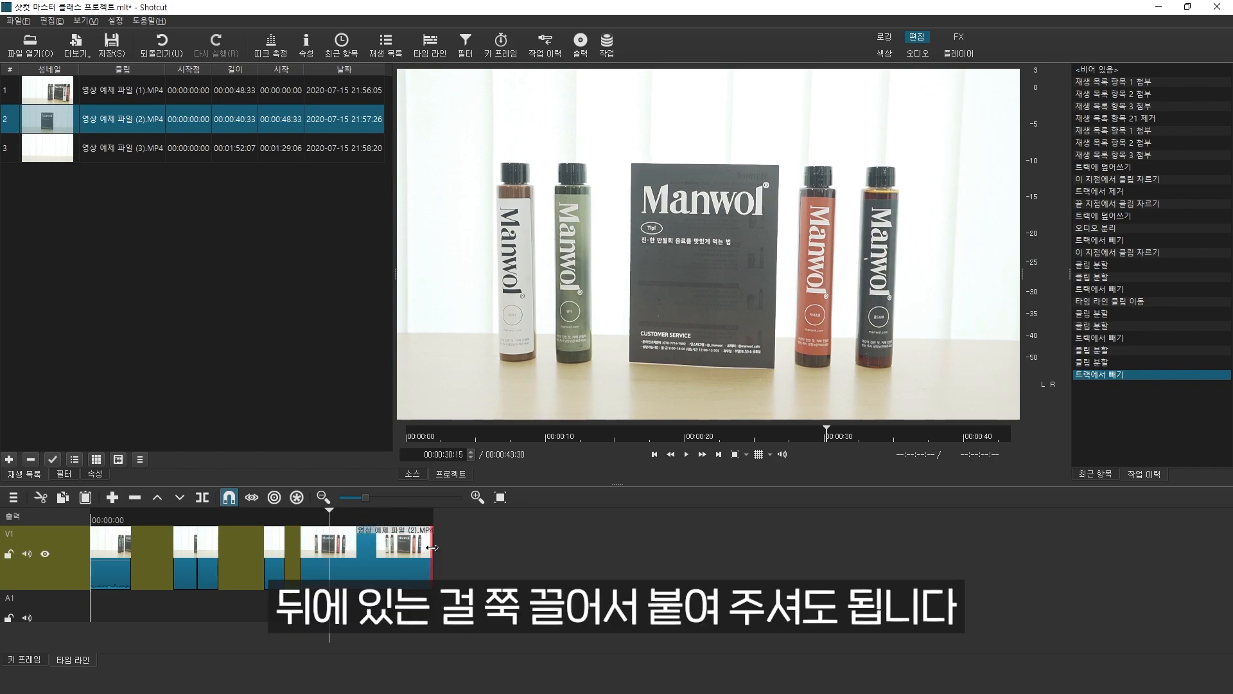
left_click_drag(431, 547, 326, 550)
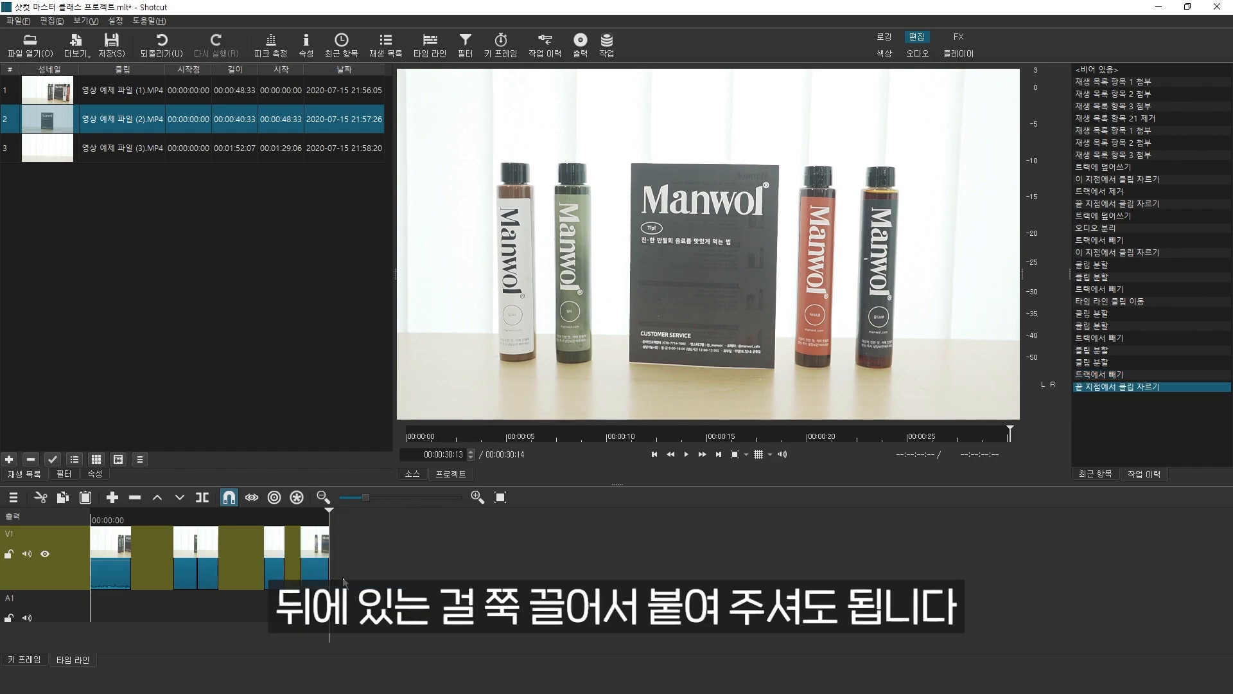
Step: Remove the two empty gaps between the bottle segments on V1 so they join up, and replay from the first bottle's entrance
left_click(206, 515)
key("space")
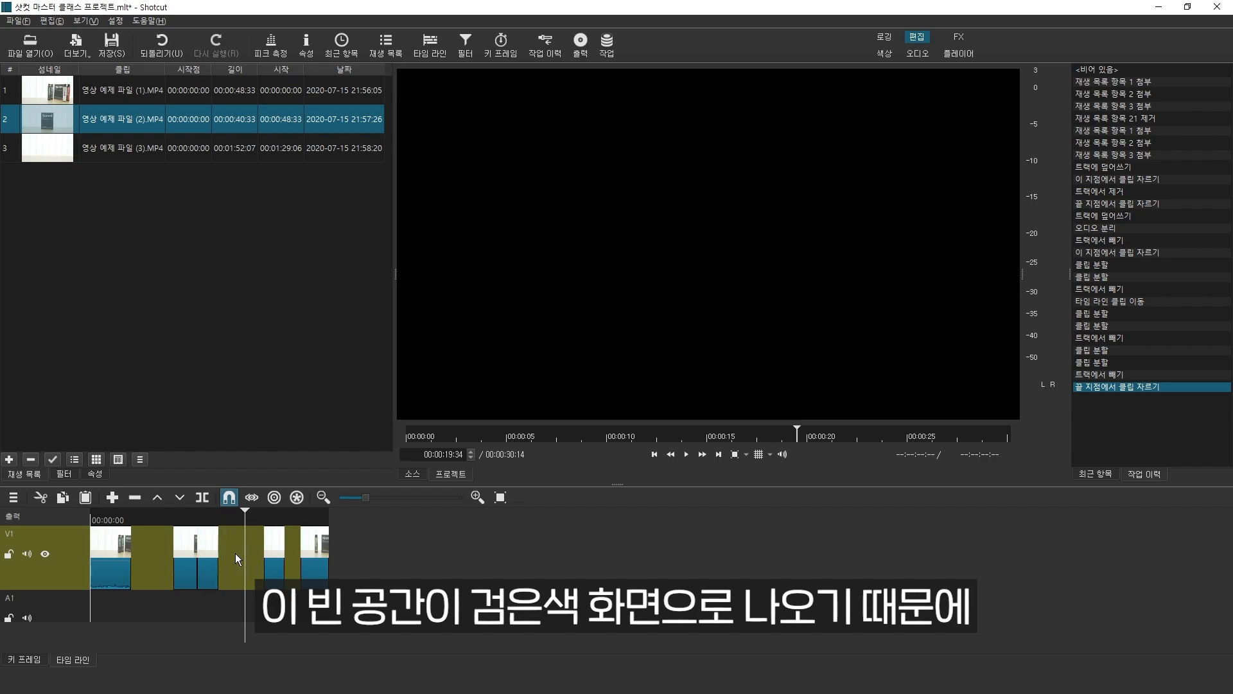
right_click(235, 553)
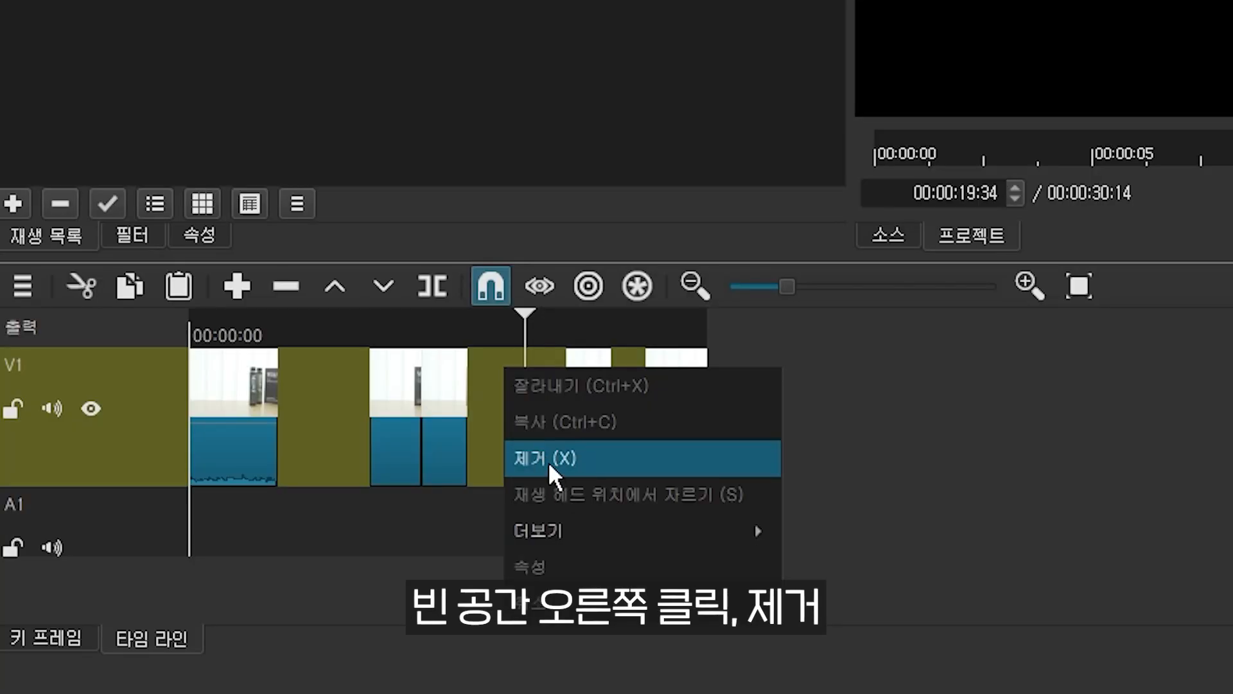
left_click(255, 576)
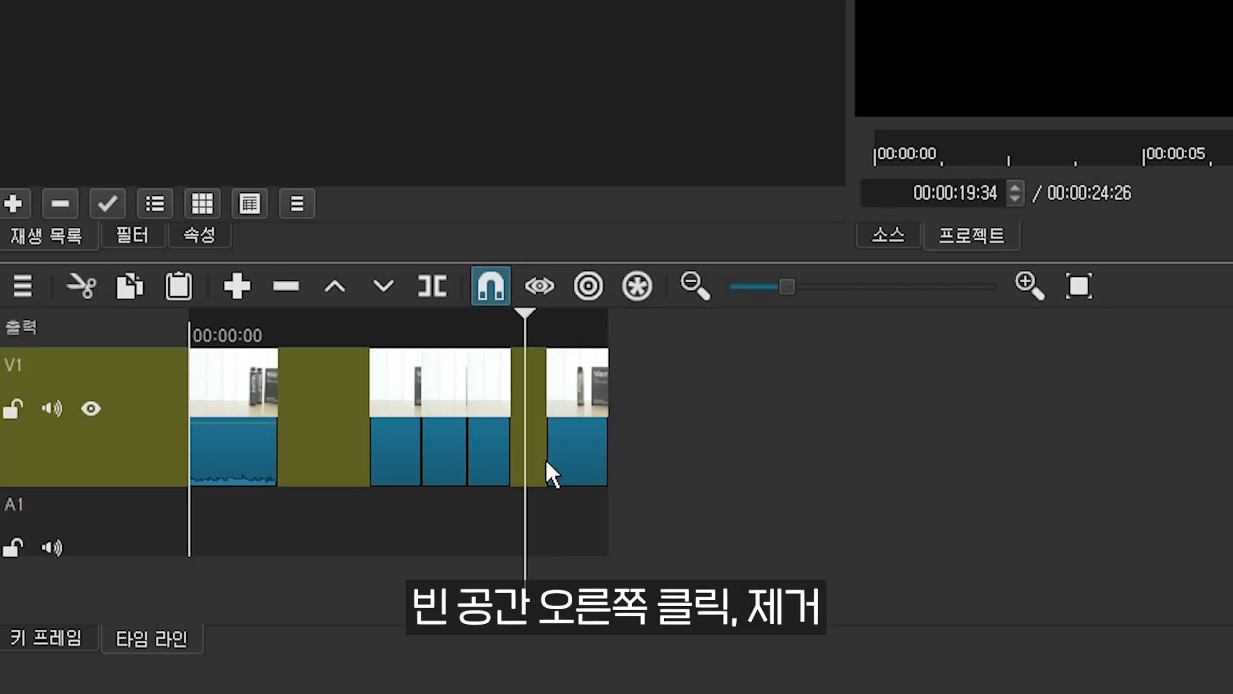
right_click(527, 427)
left_click(583, 446)
left_click(371, 316)
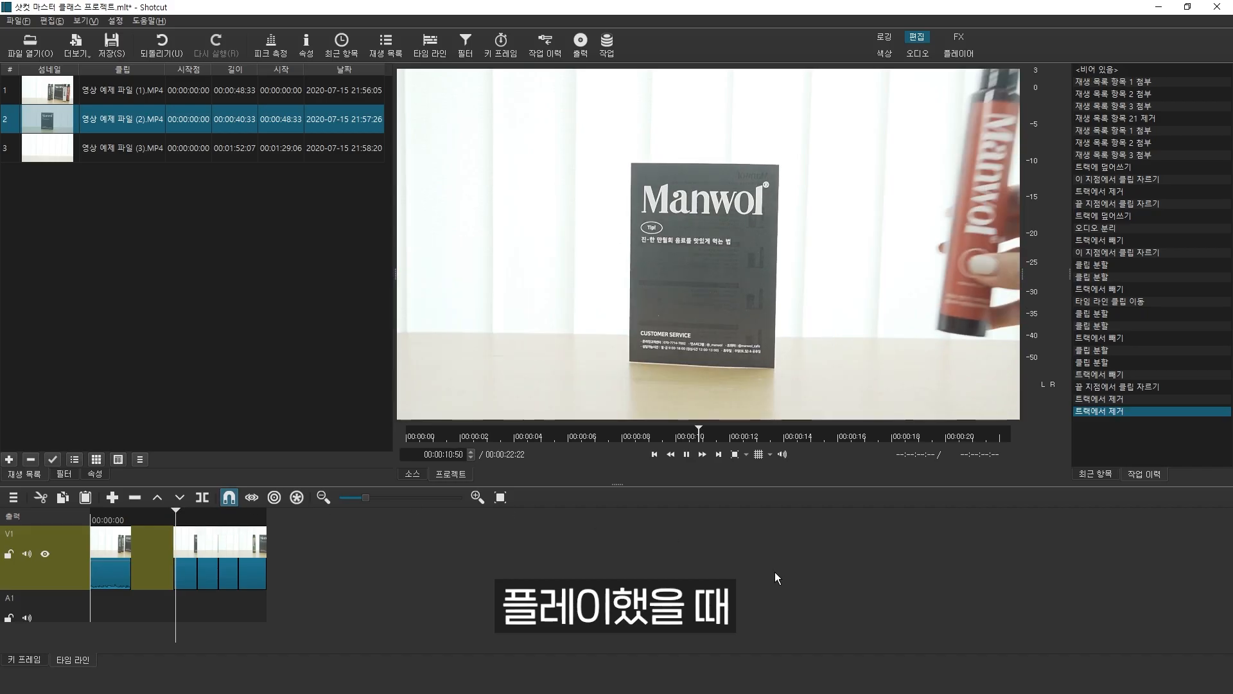